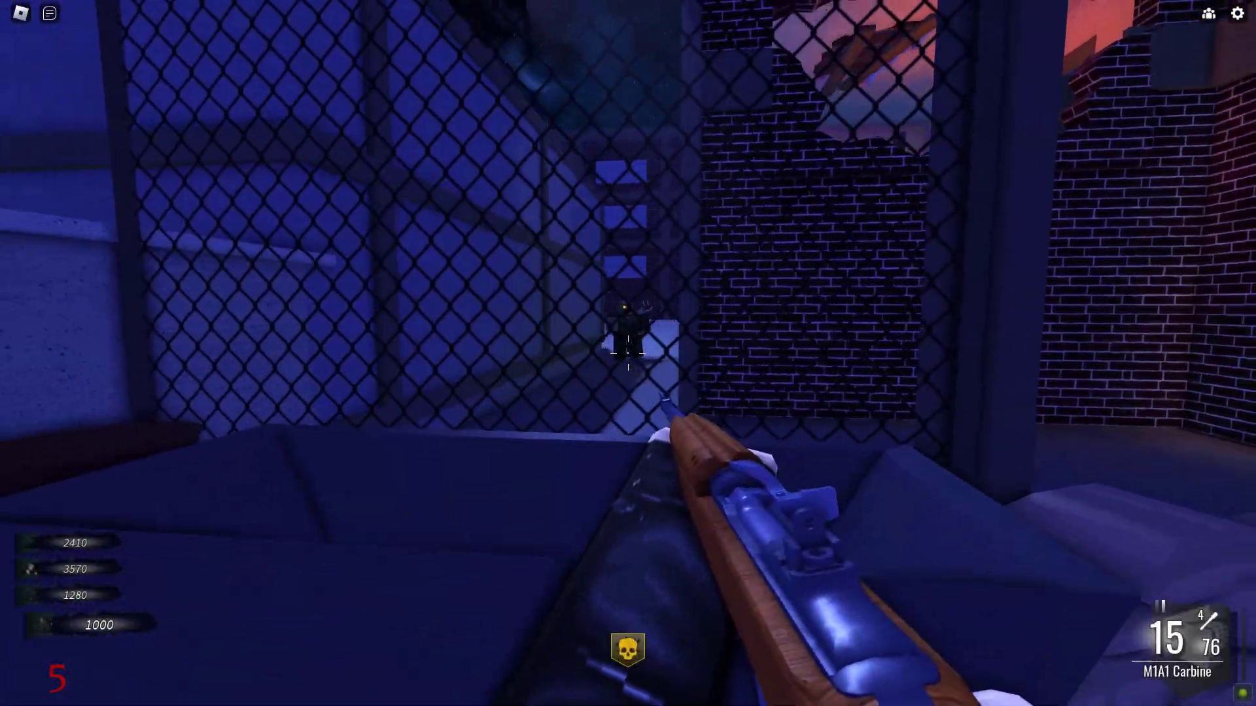
# Step: Shoot the zombie ahead, then advance down the lab corridor and gun down the zombie there
pyautogui.click(628, 353)
pyautogui.click(628, 353)
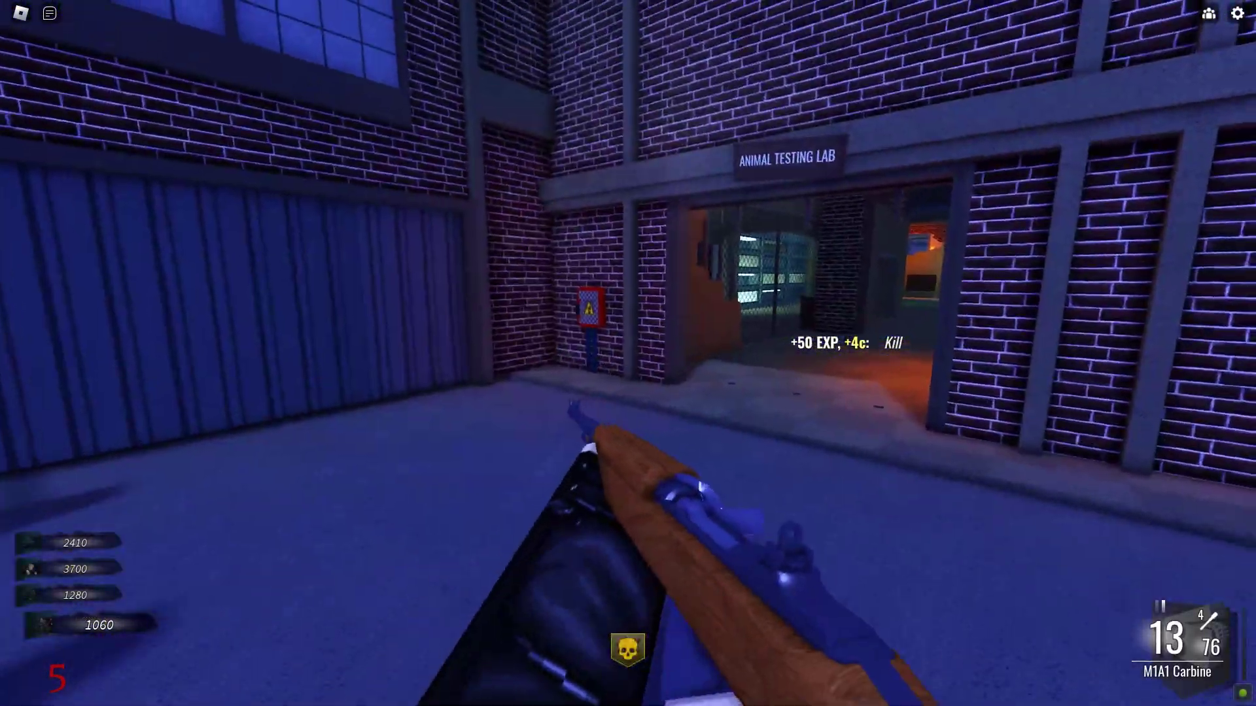
pyautogui.press('w')
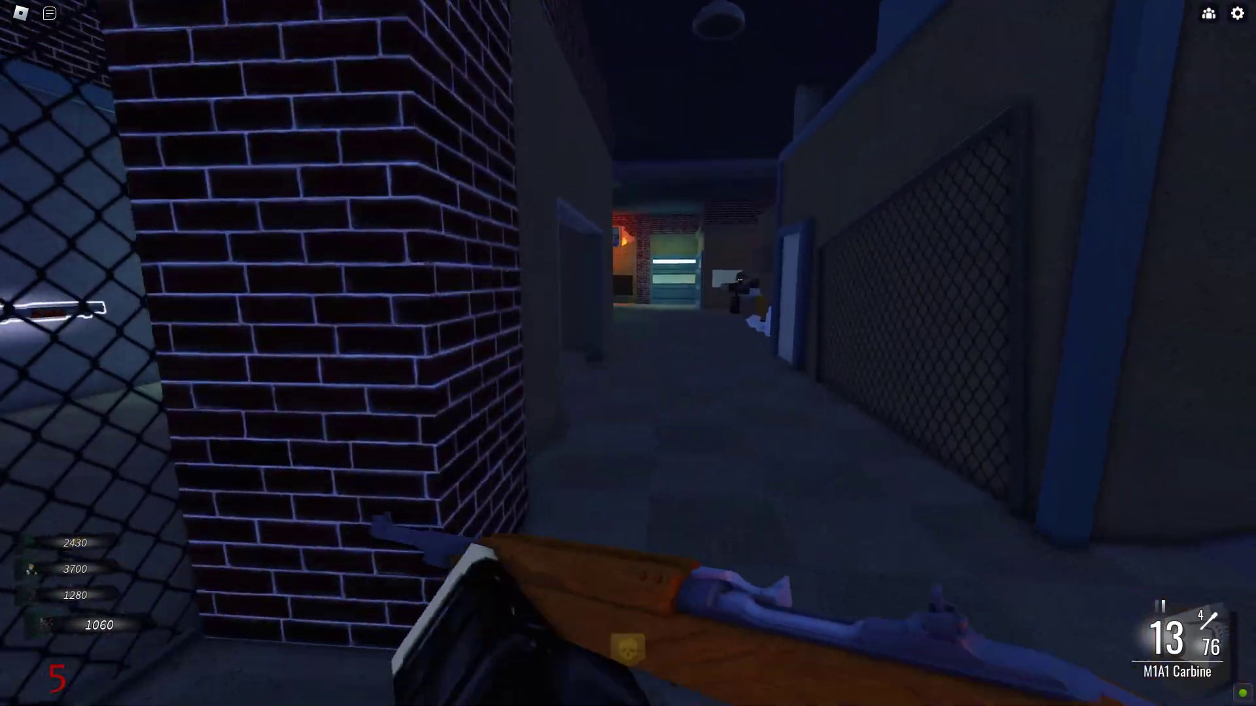
pyautogui.press('w')
pyautogui.rightClick(628, 353)
pyautogui.click(628, 353)
pyautogui.click(628, 353)
pyautogui.click(628, 353)
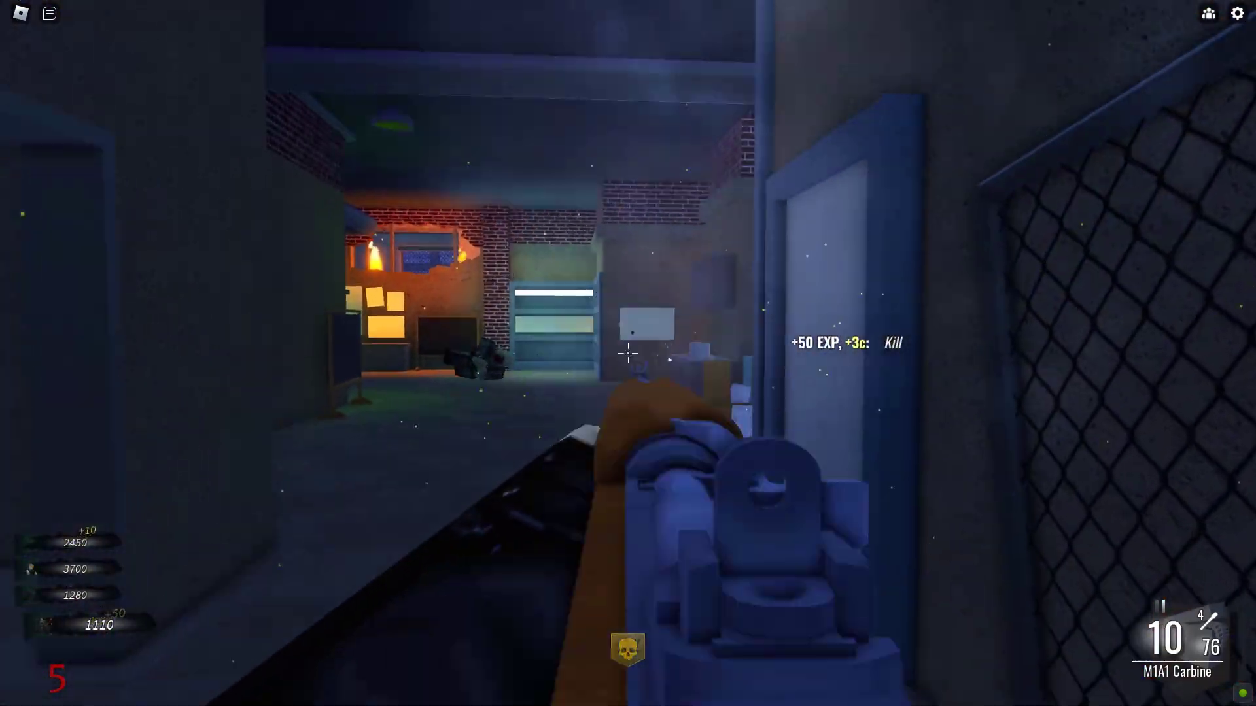
# Step: Bring up the FPS stats and shoot the zombies at the boarded window
pyautogui.press('w')
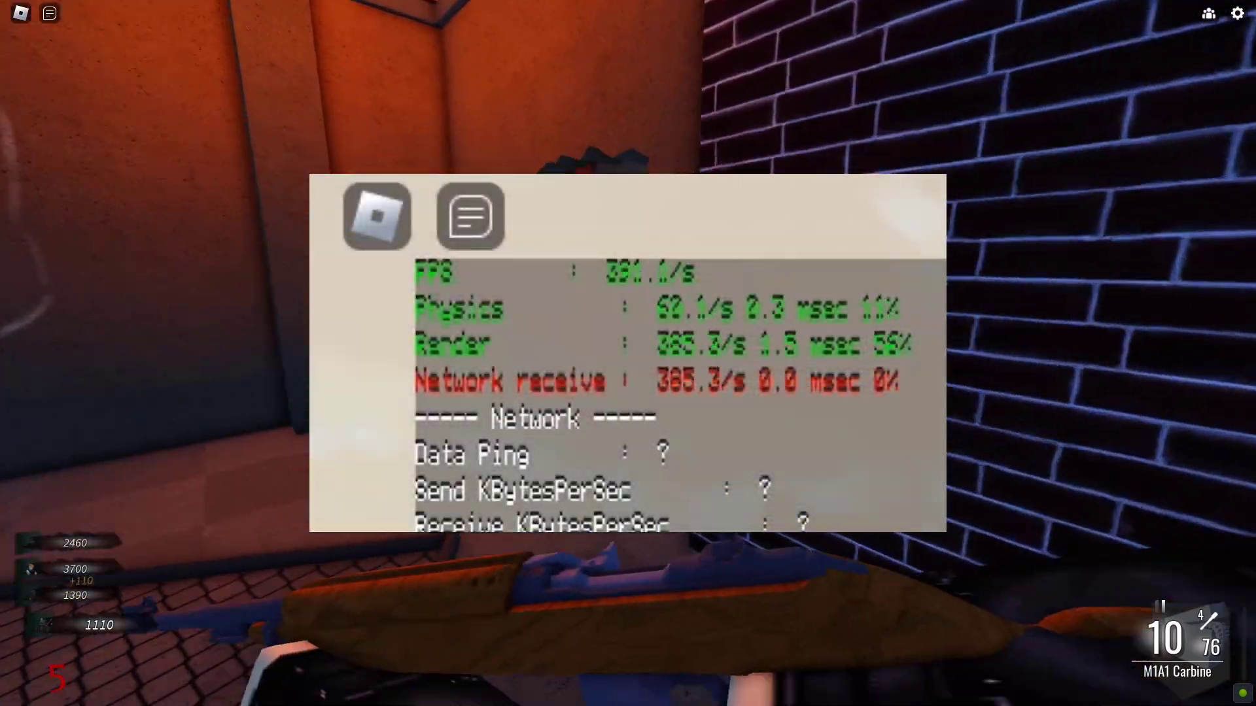
pyautogui.click(628, 353)
pyautogui.click(628, 353)
pyautogui.click(628, 353)
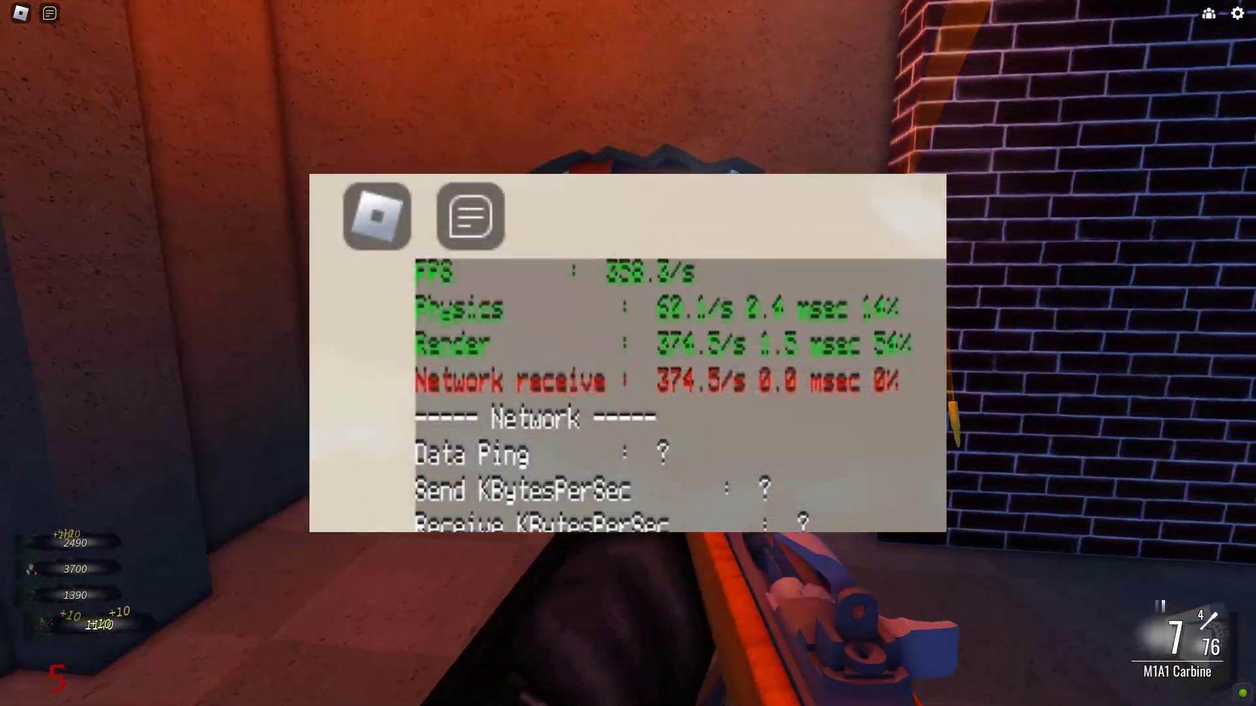
pyautogui.click(628, 353)
pyautogui.click(628, 353)
pyautogui.rightClick(628, 353)
pyautogui.click(628, 353)
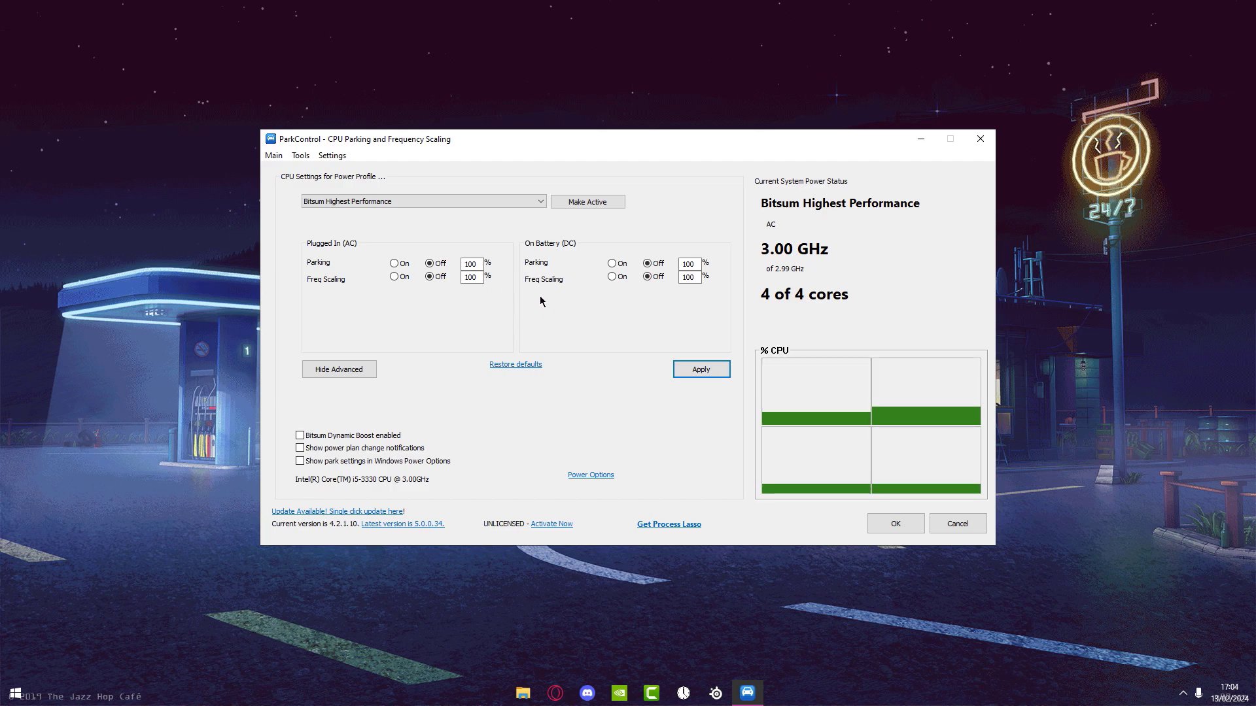
# Step: Activate and apply Bitsum Highest Performance with core parking off, and show park settings in Windows Power Options
pyautogui.click(363, 203)
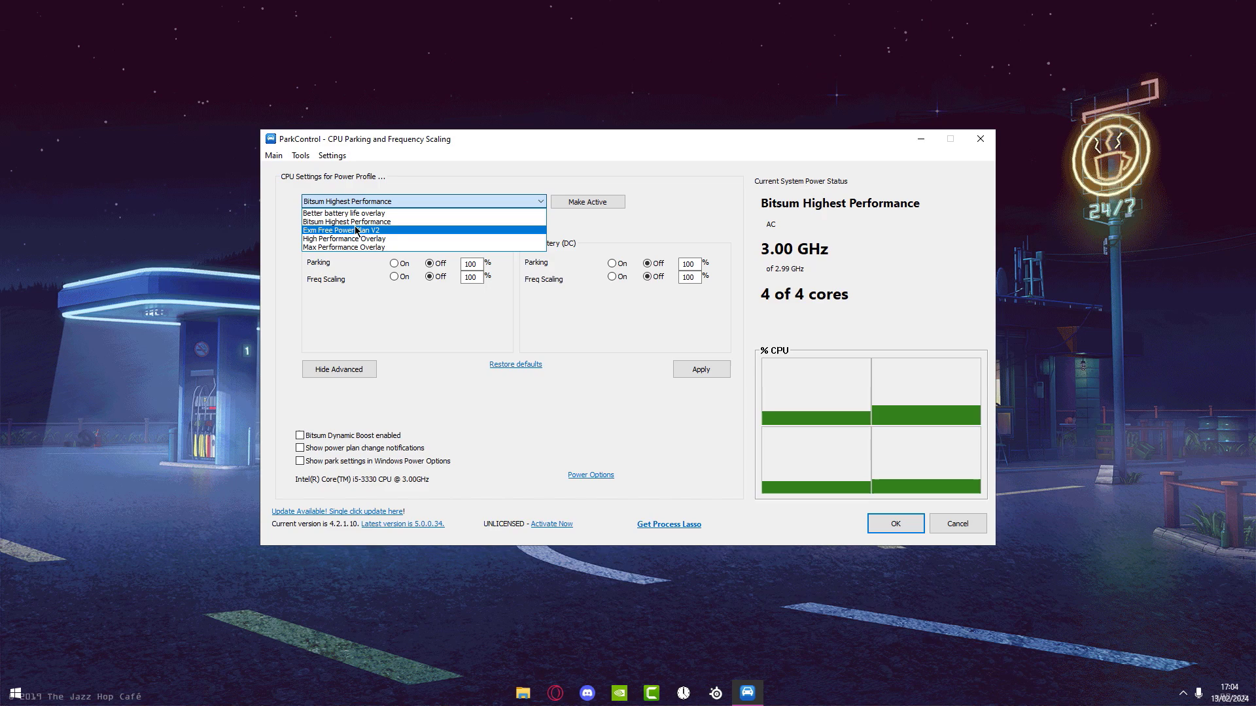
pyautogui.click(375, 223)
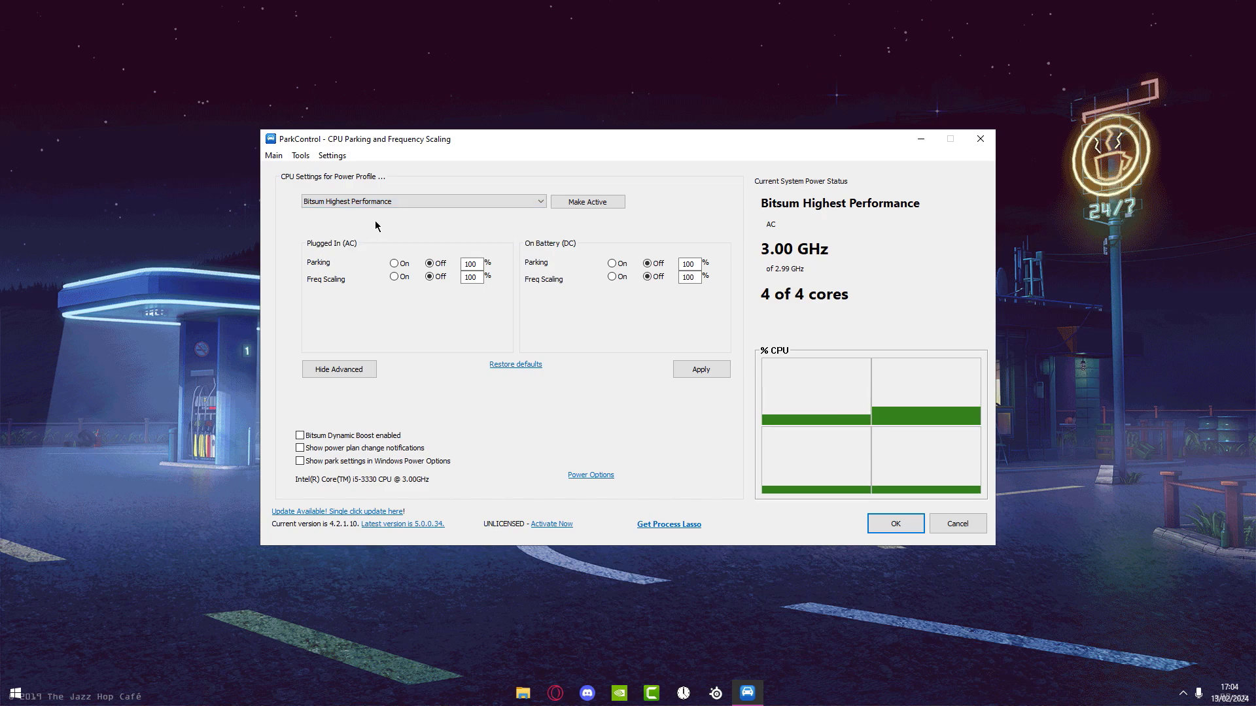
pyautogui.click(590, 203)
pyautogui.click(429, 263)
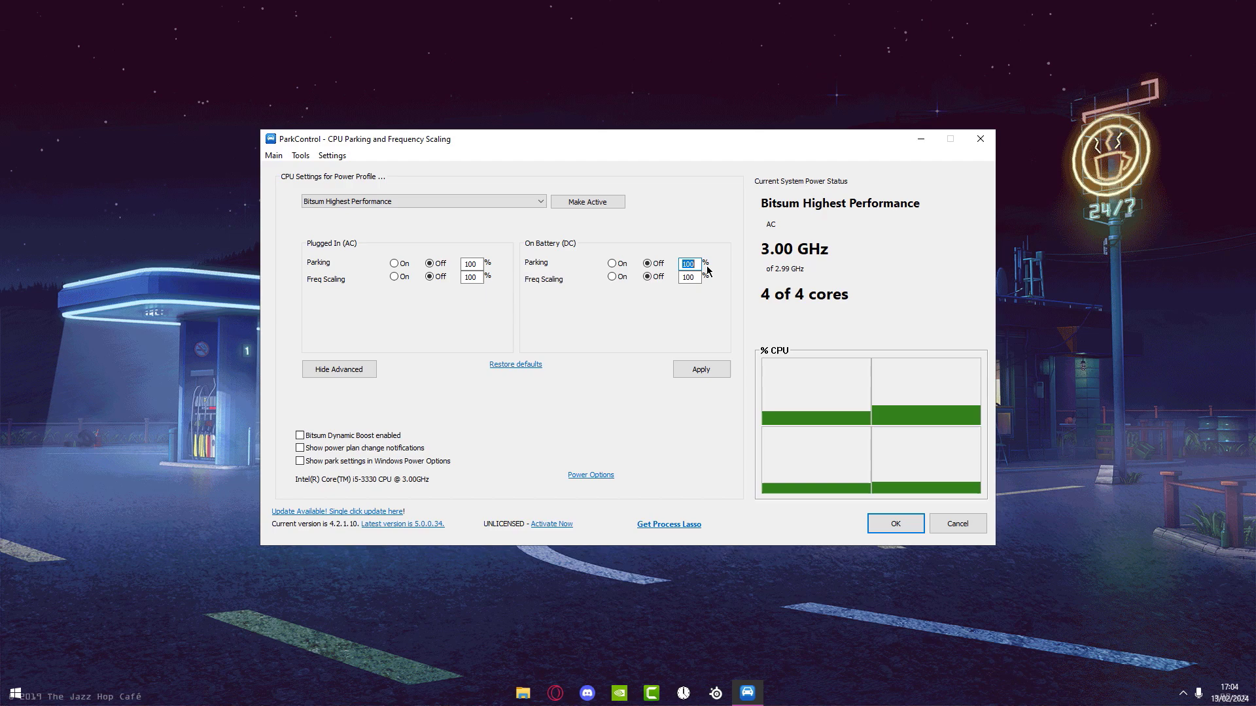
pyautogui.click(700, 371)
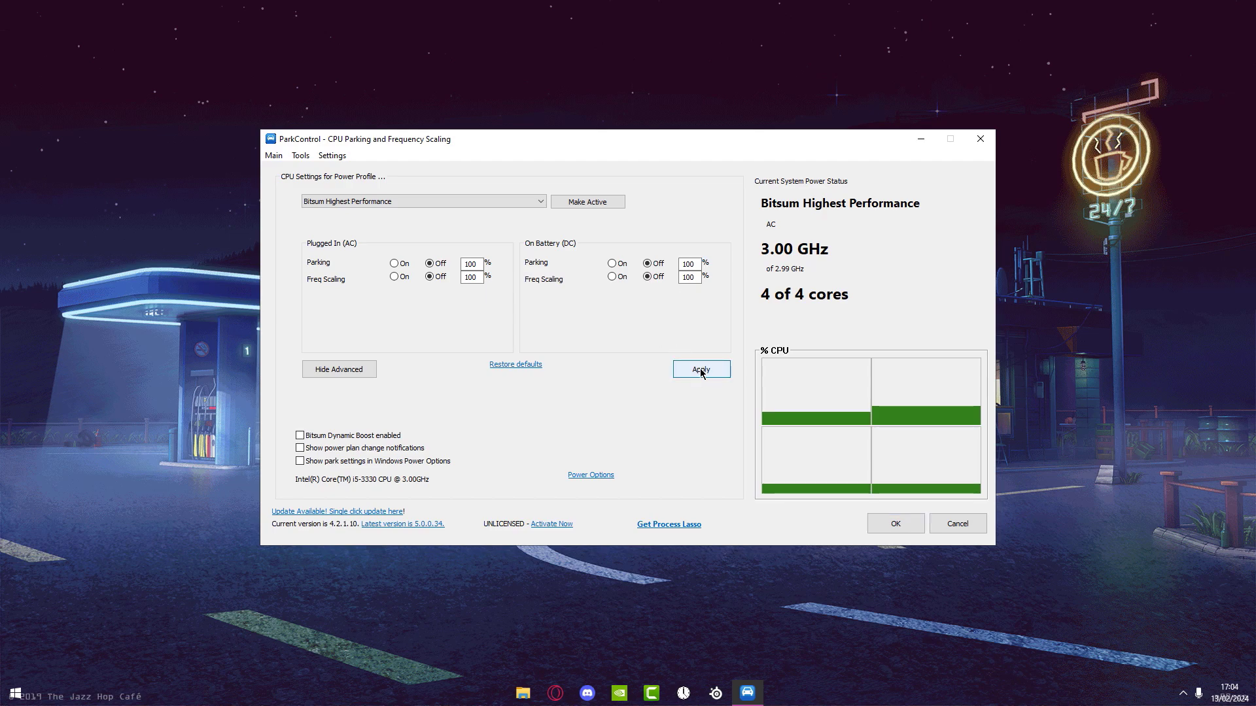
pyautogui.click(300, 462)
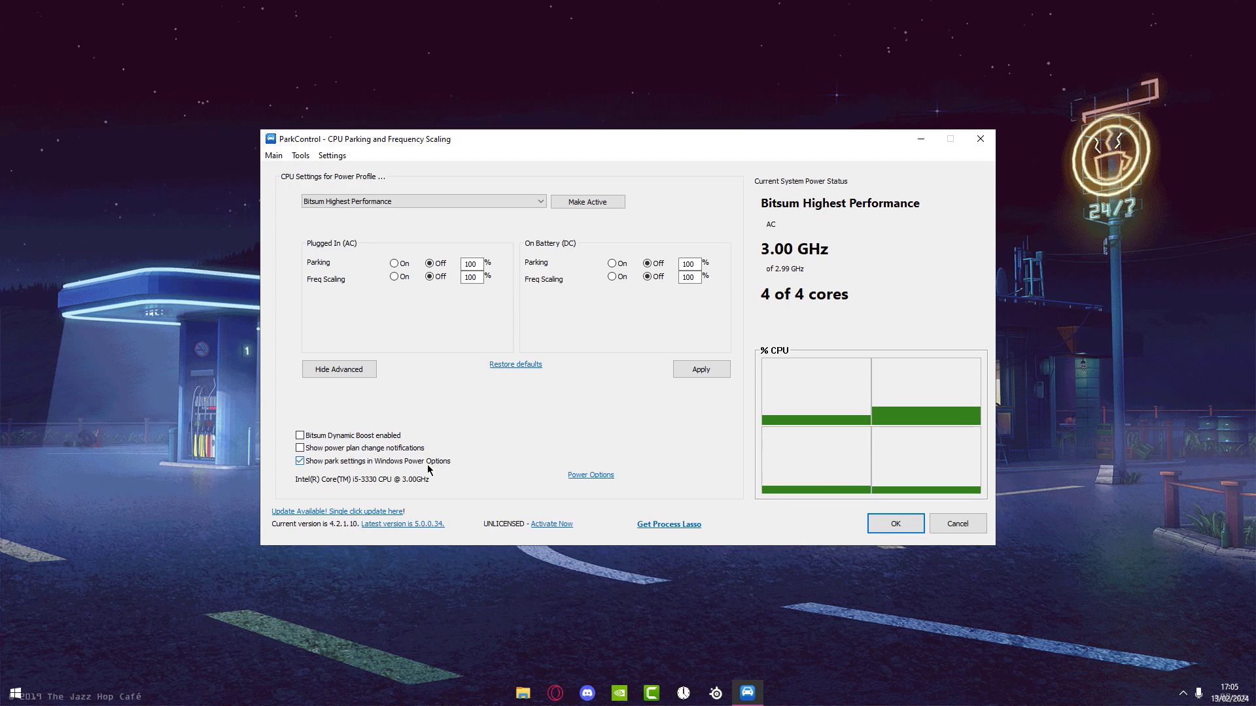
pyautogui.click(885, 527)
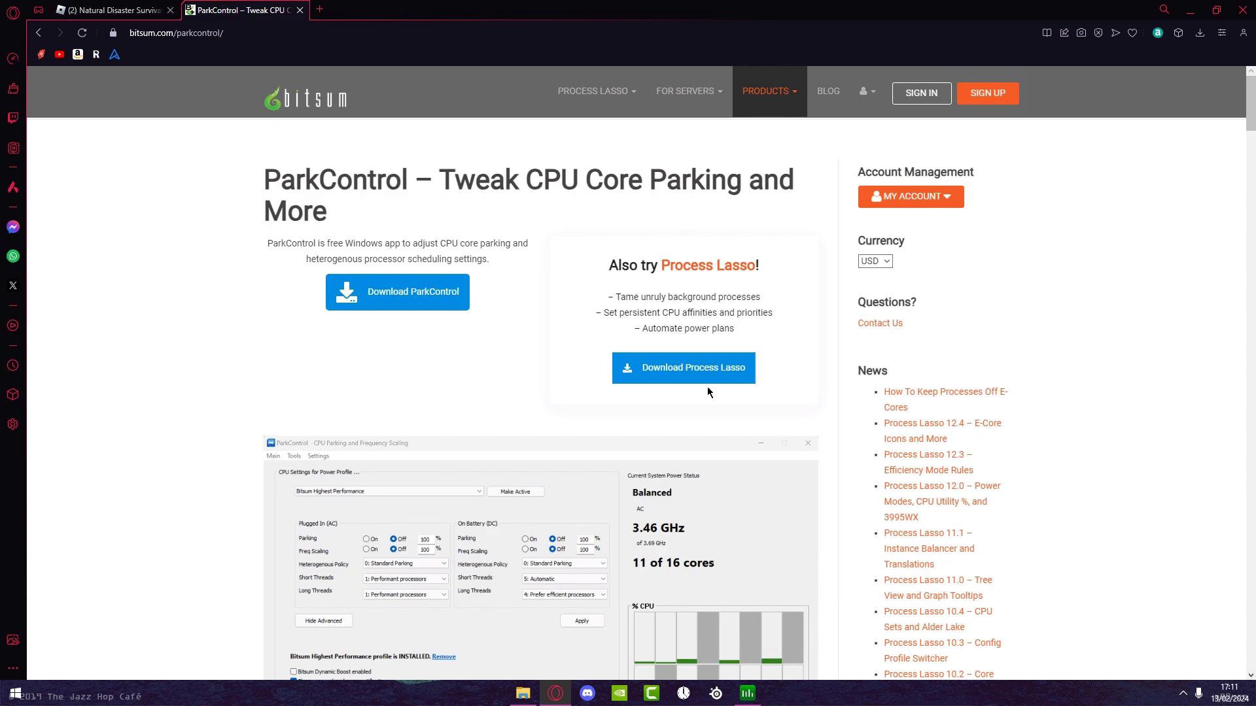
# Step: Bring Process Lasso up from the taskbar over the bitsum.com ParkControl page
pyautogui.click(748, 693)
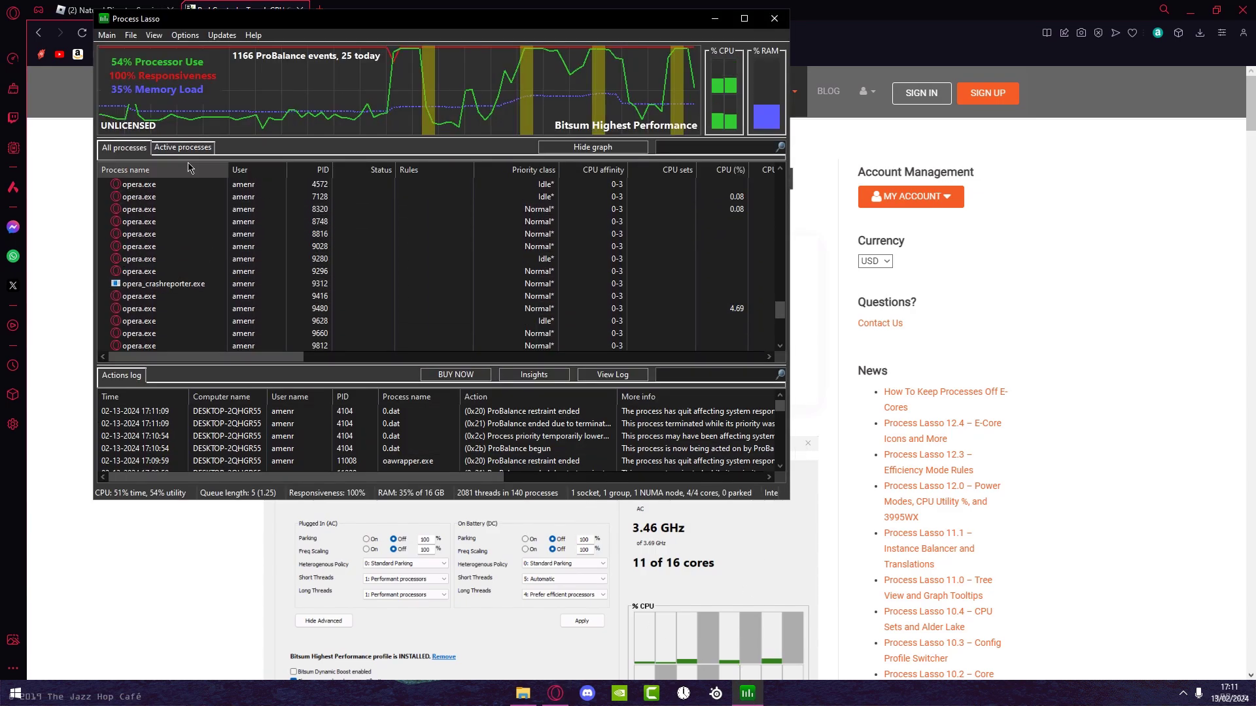
# Step: Review ProBalance, Performance Mode and Active Power Profile in the Main menu, then return to Roblox
pyautogui.click(107, 37)
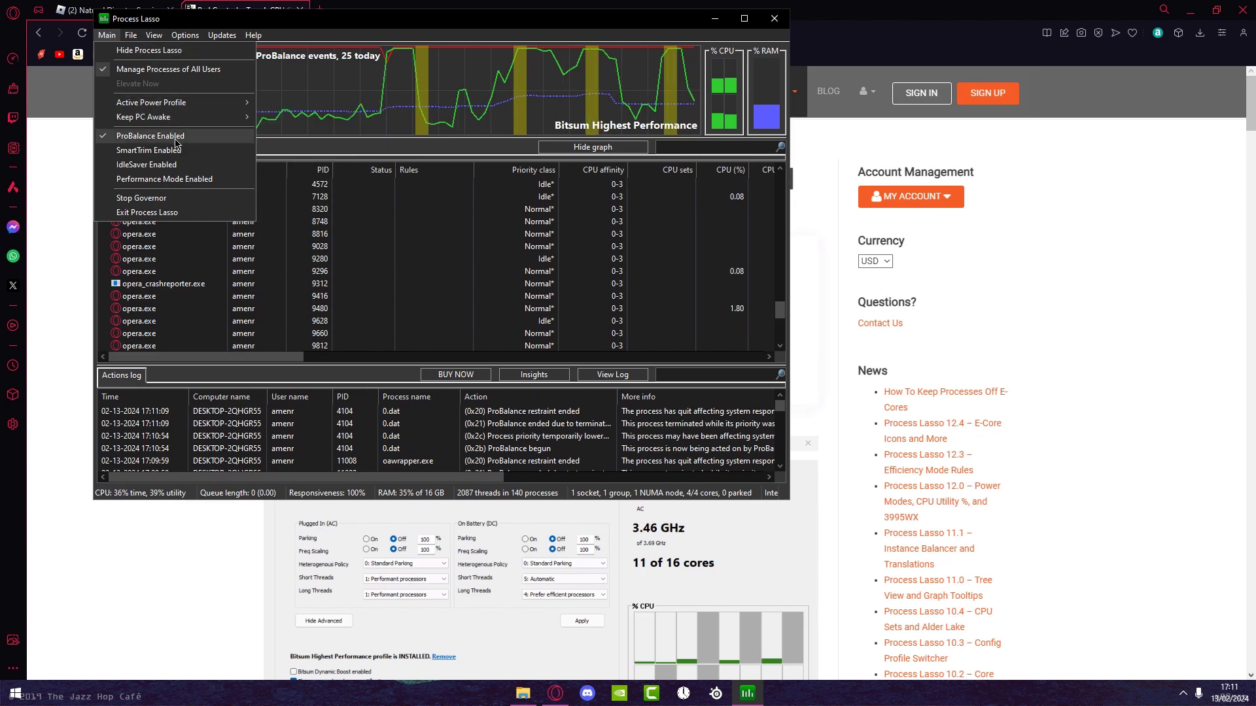
pyautogui.moveTo(169, 104)
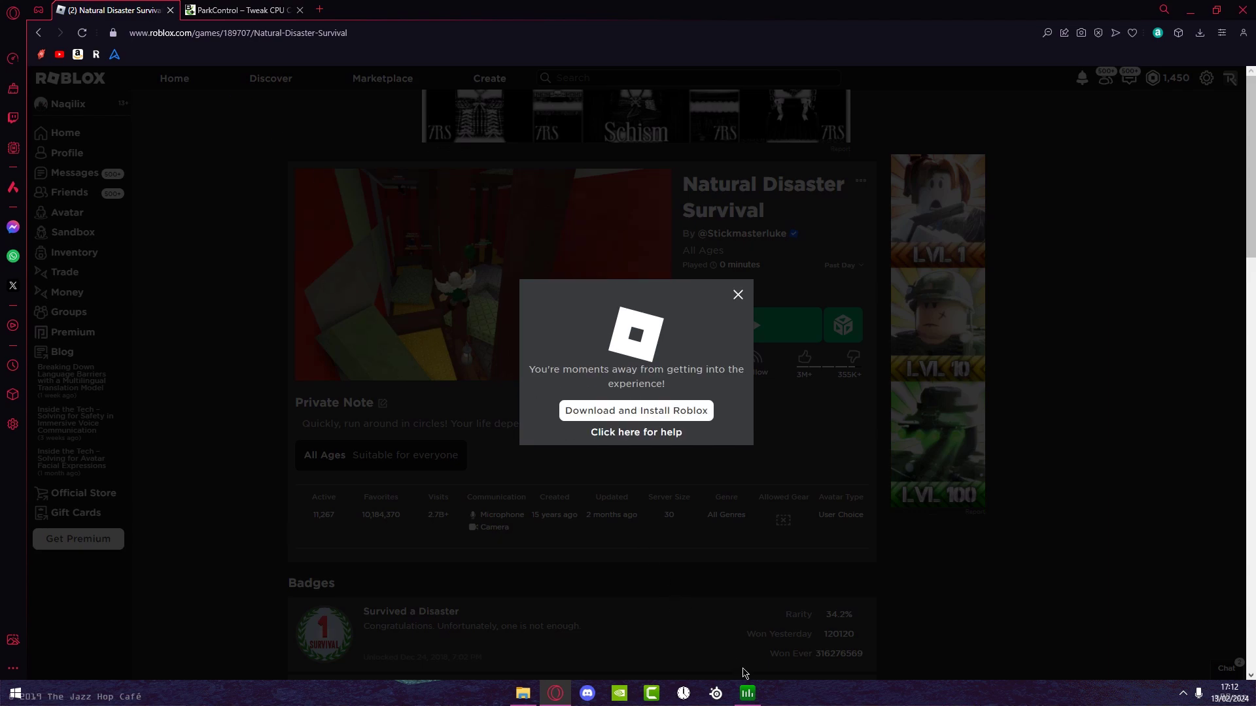
pyautogui.moveTo(752, 703)
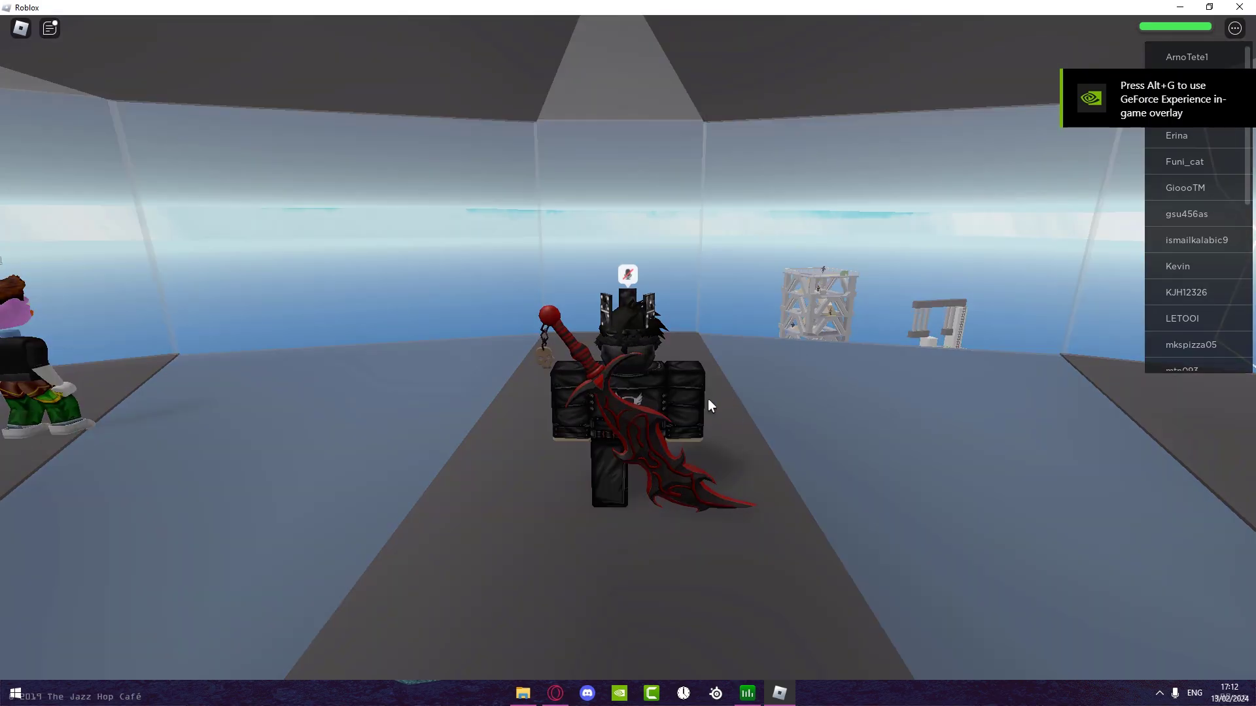
# Step: Set RobloxPlayerBeta.exe to always run at High CPU priority in Process Lasso
pyautogui.click(747, 692)
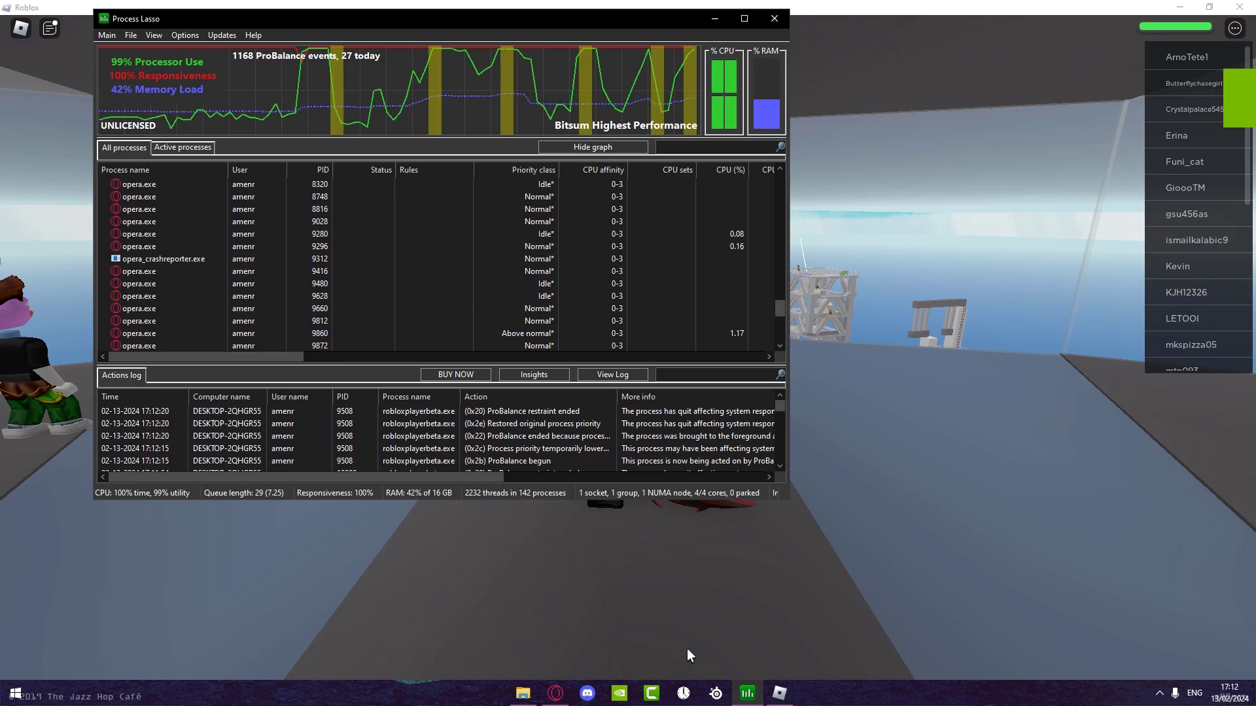
pyautogui.scroll(5, 172, 270)
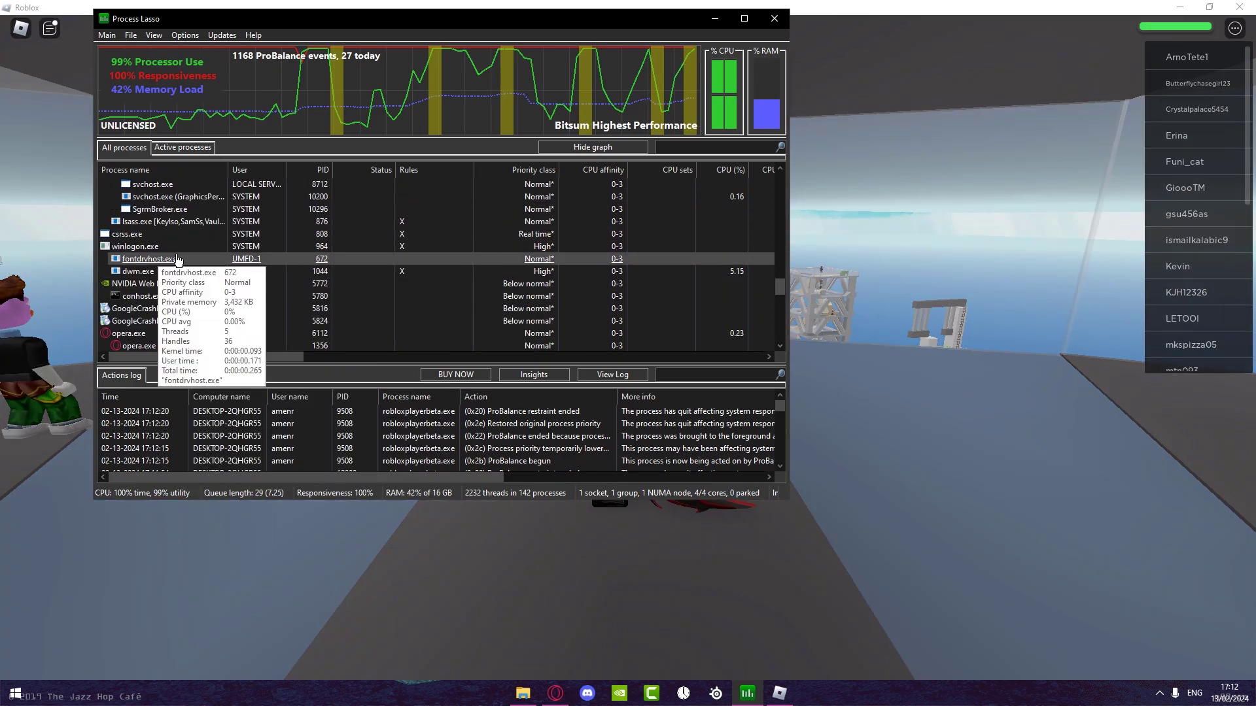
pyautogui.scroll(-7, 177, 288)
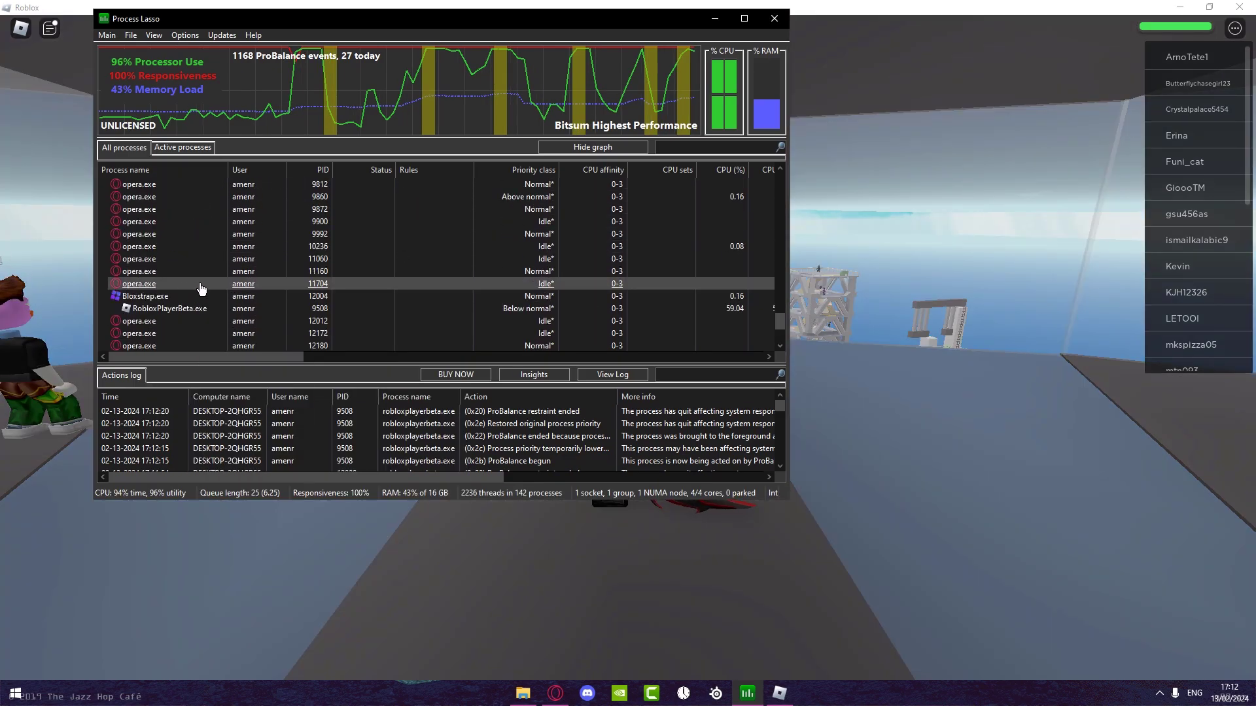
pyautogui.rightClick(180, 312)
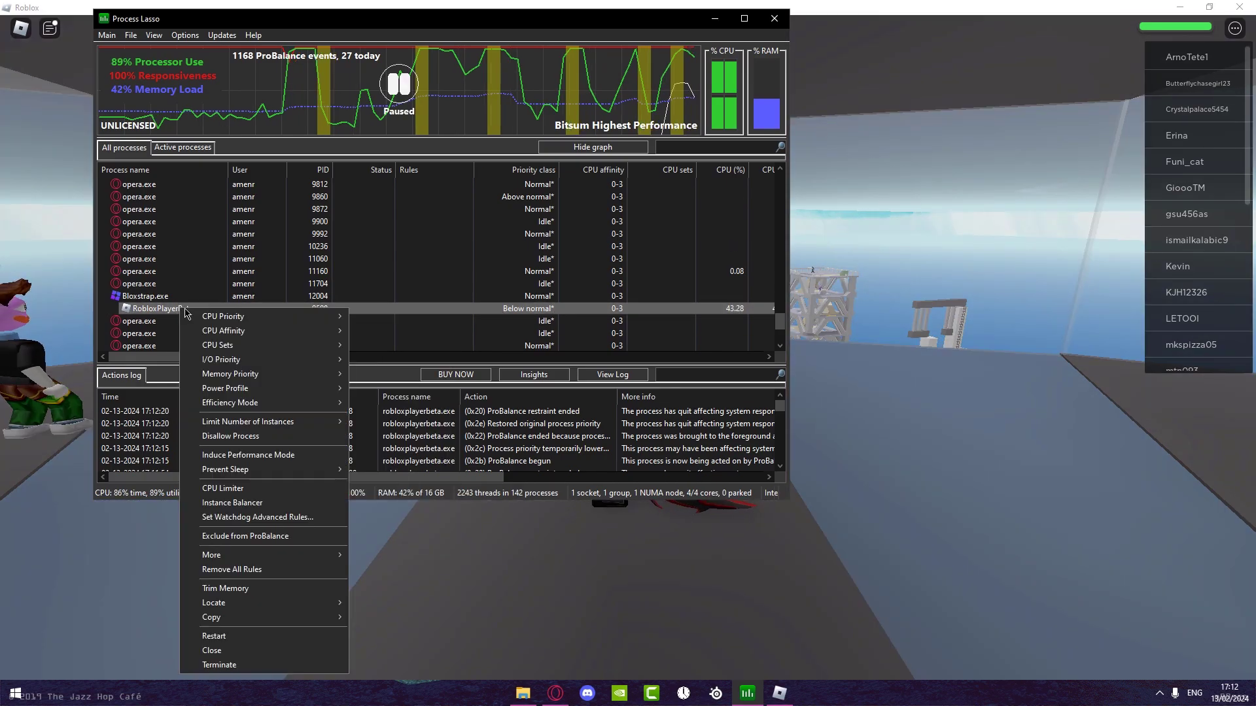
pyautogui.moveTo(235, 320)
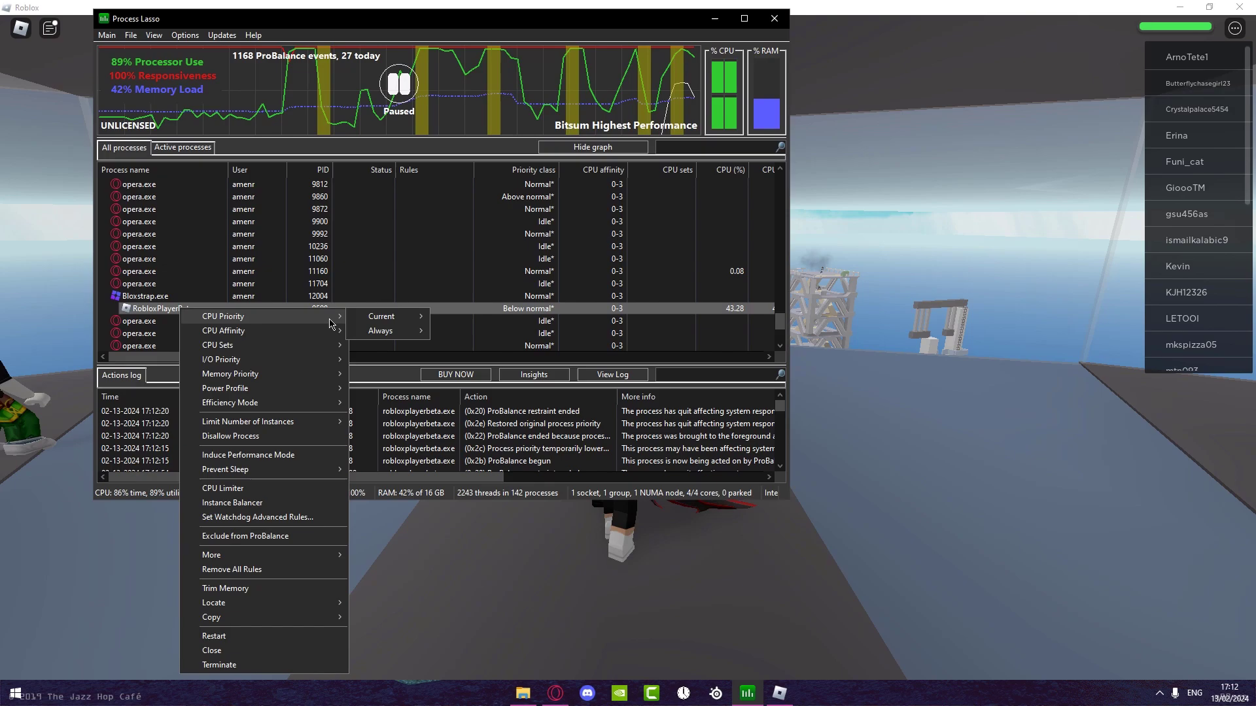
pyautogui.moveTo(422, 330)
pyautogui.click(481, 372)
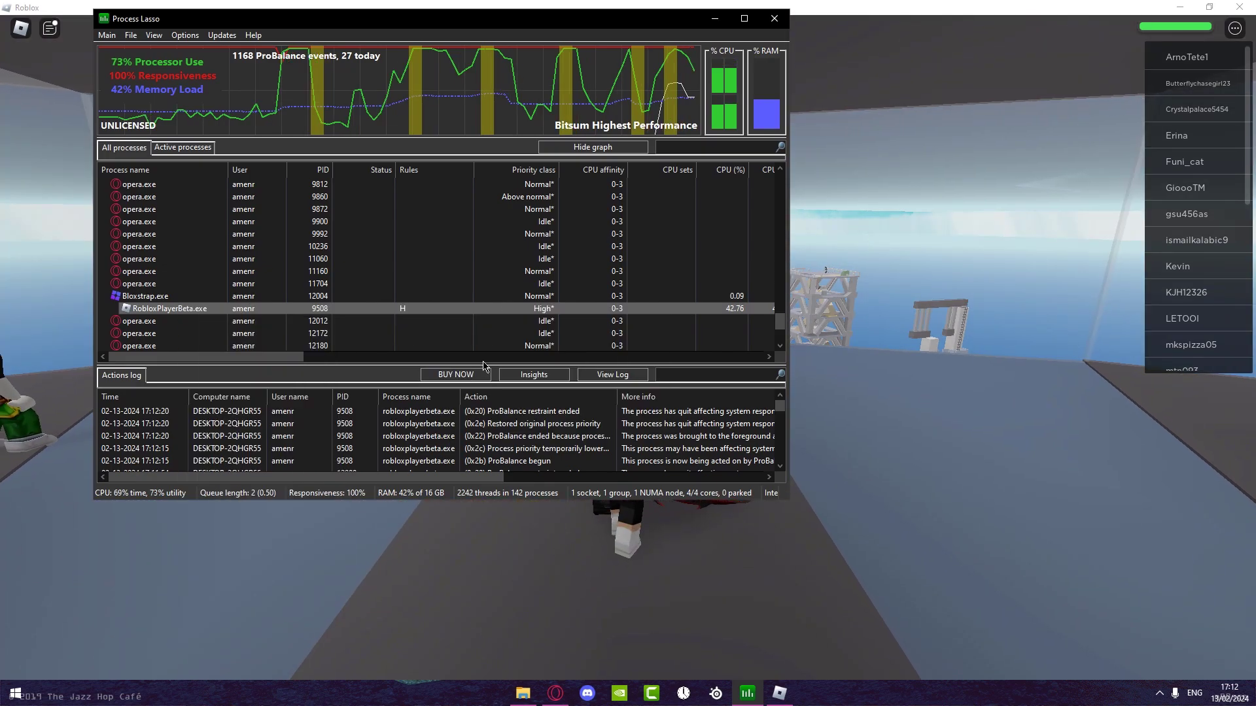
pyautogui.moveTo(191, 312)
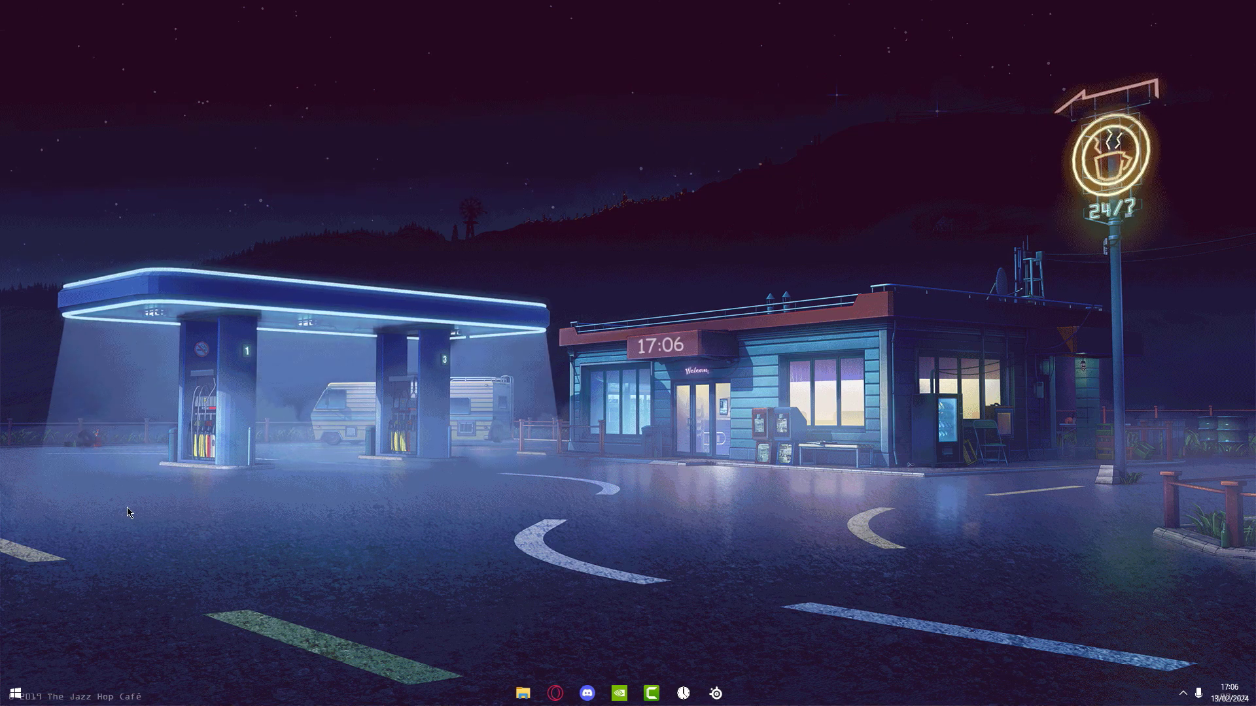
# Step: Launch System Configuration by running msconfig from the Run dialog
pyautogui.press('super')
pyautogui.write('run')
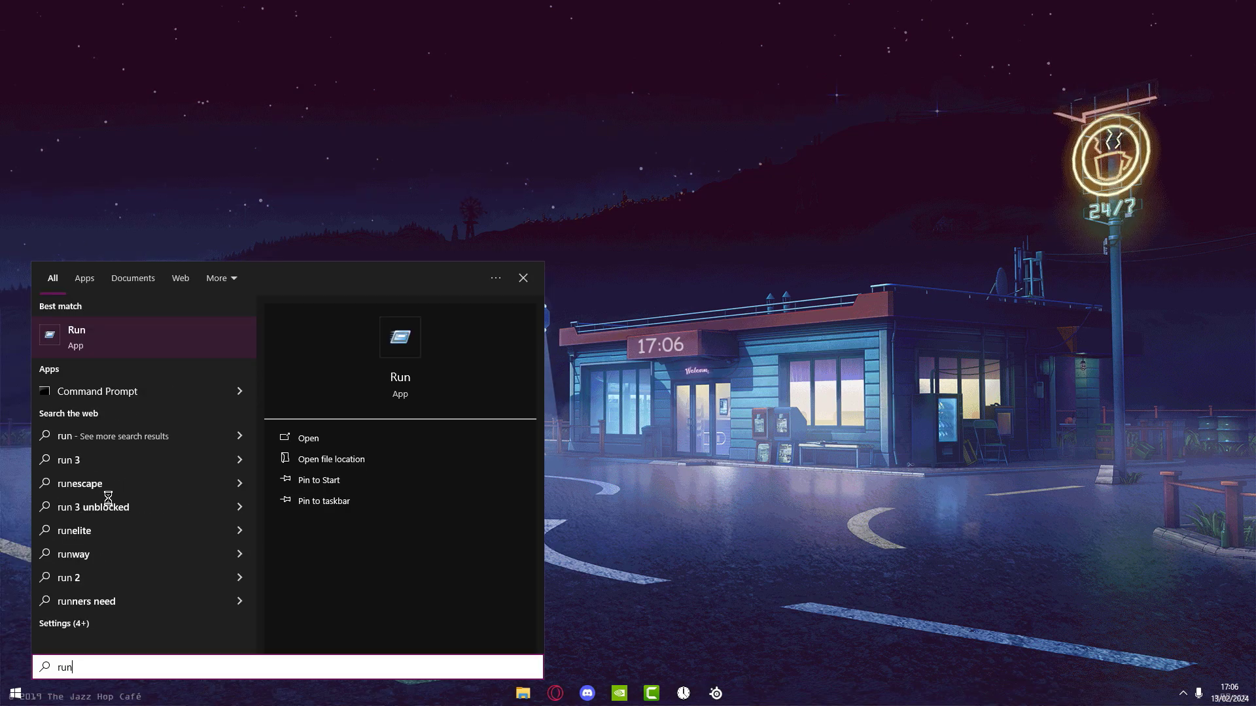
pyautogui.press('Return')
pyautogui.write('msconfig')
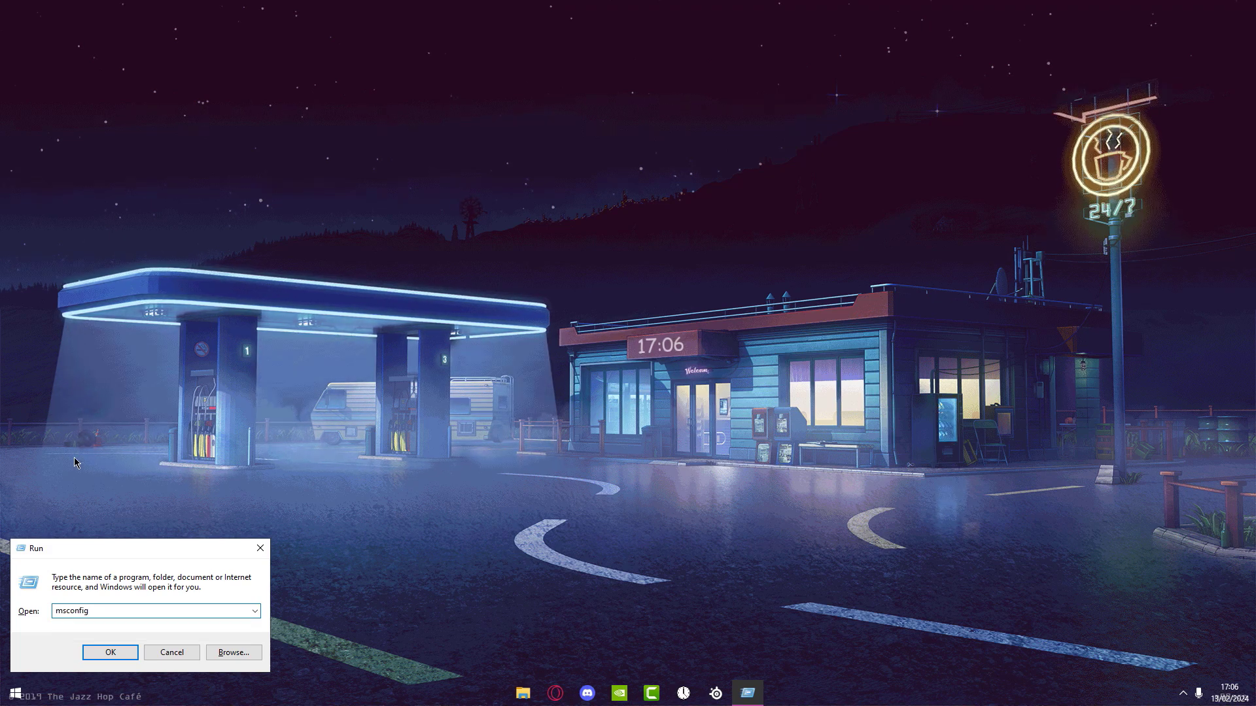
pyautogui.click(110, 653)
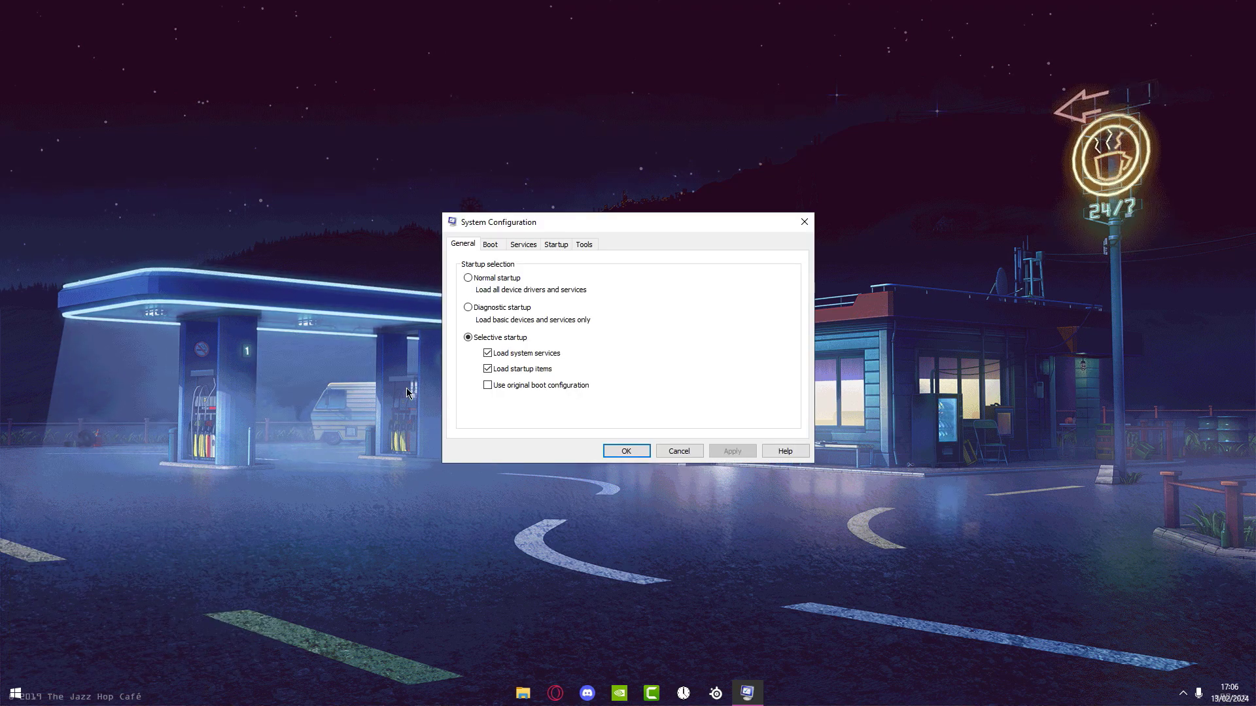
# Step: Limit boot to 4 processors in Boot advanced options and apply the change
pyautogui.click(490, 245)
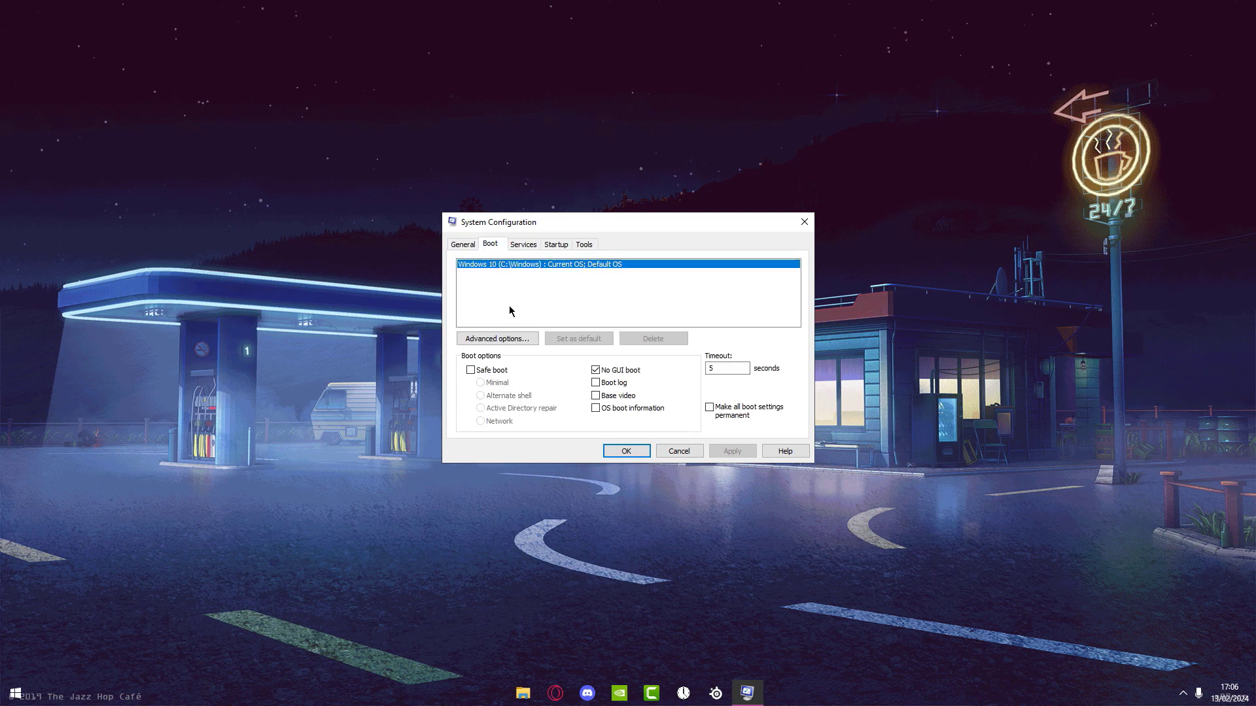
pyautogui.click(497, 339)
pyautogui.click(546, 247)
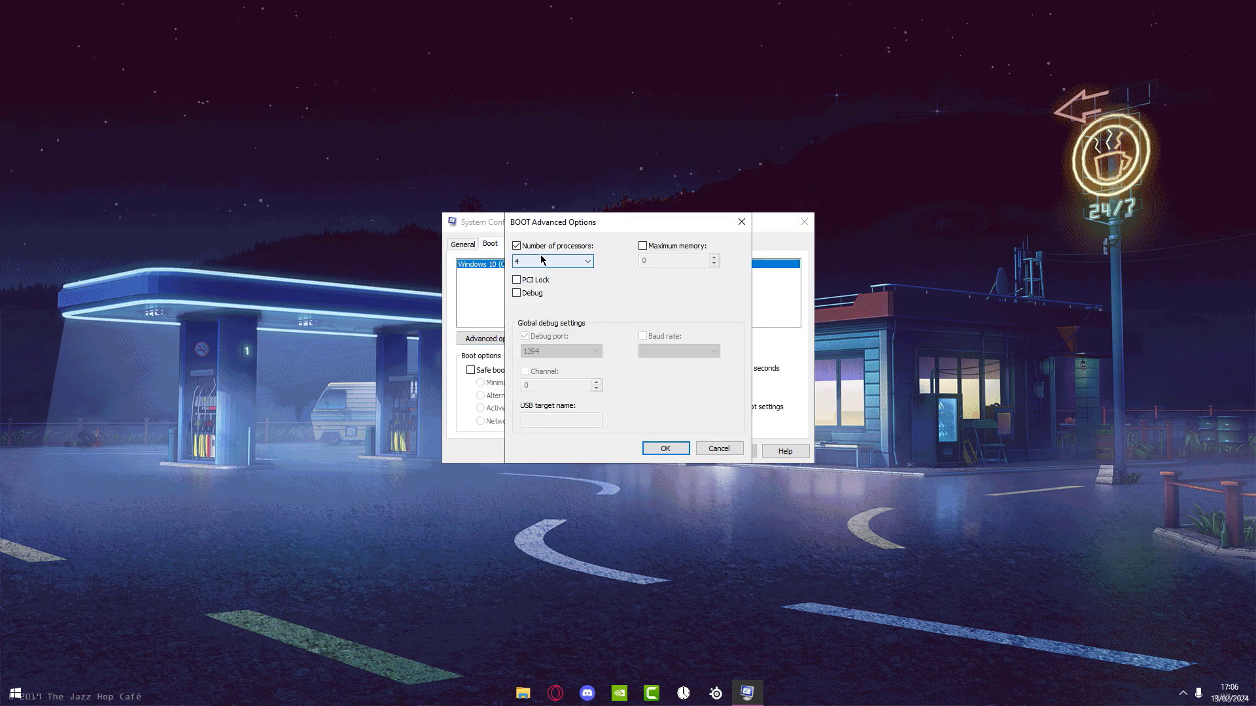
pyautogui.click(575, 260)
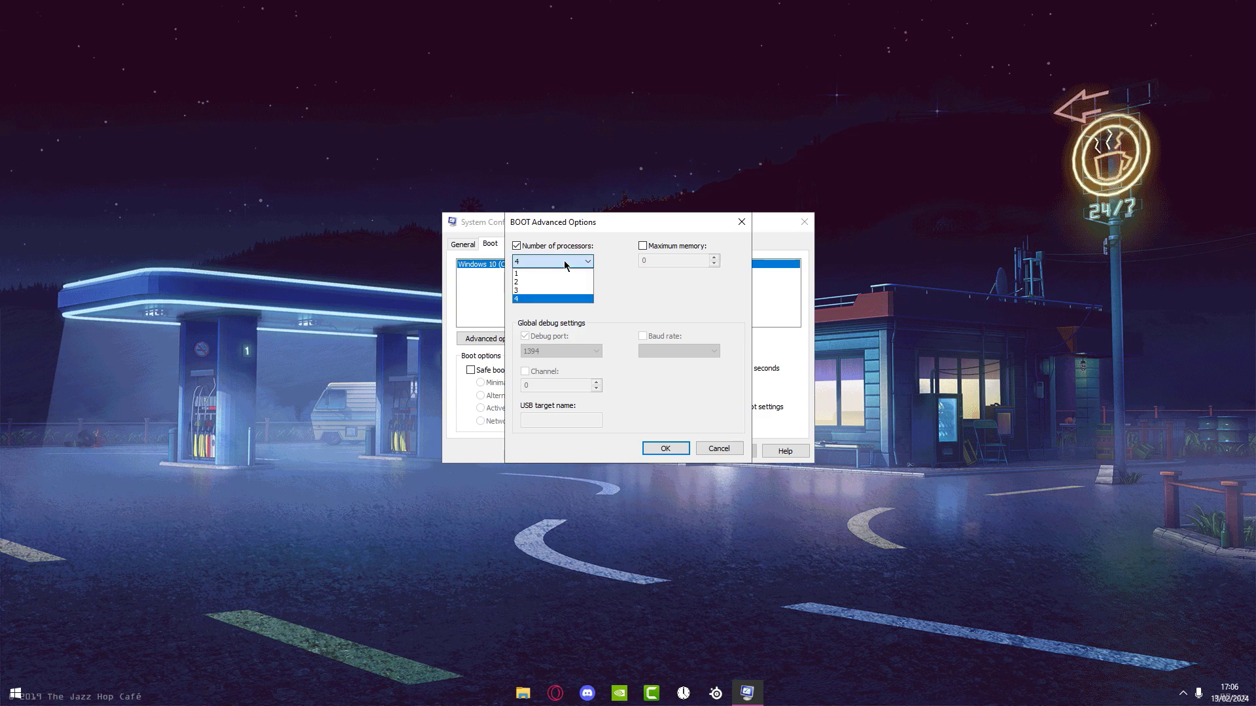
pyautogui.click(540, 300)
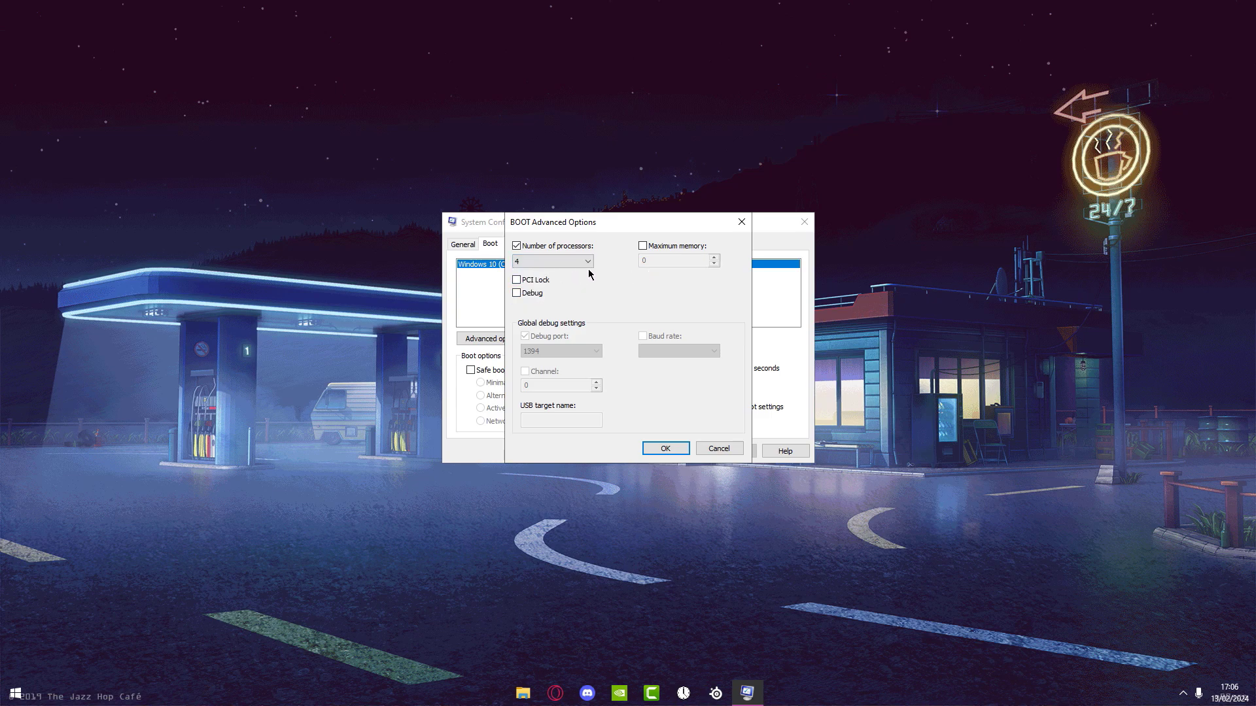
pyautogui.click(666, 447)
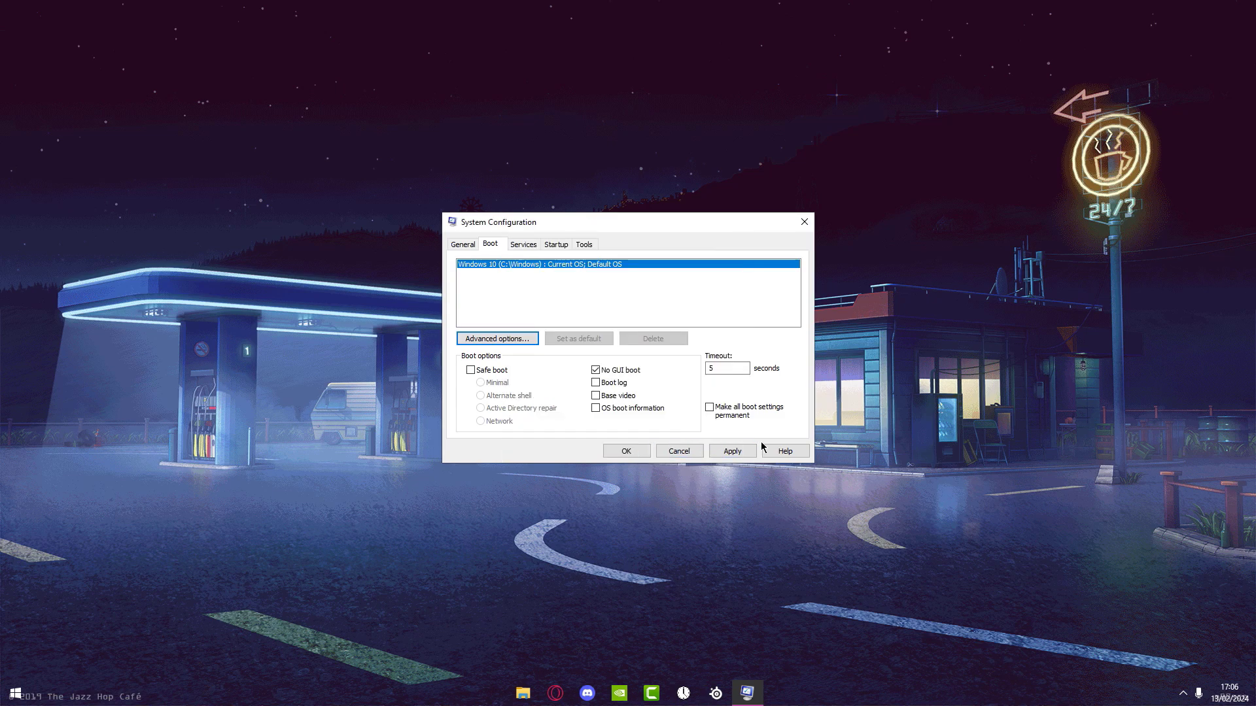
pyautogui.click(733, 452)
# Step: Close System Configuration and choose Exit without restart on the prompt
pyautogui.click(635, 452)
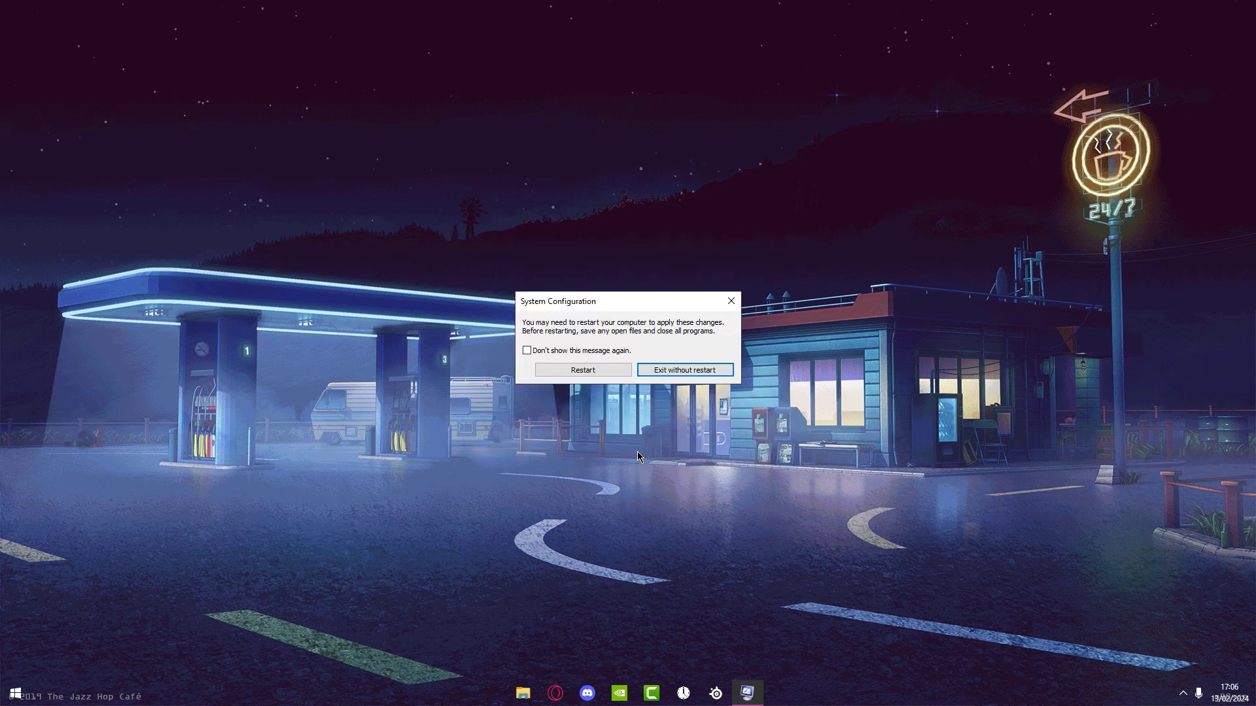
pyautogui.click(687, 370)
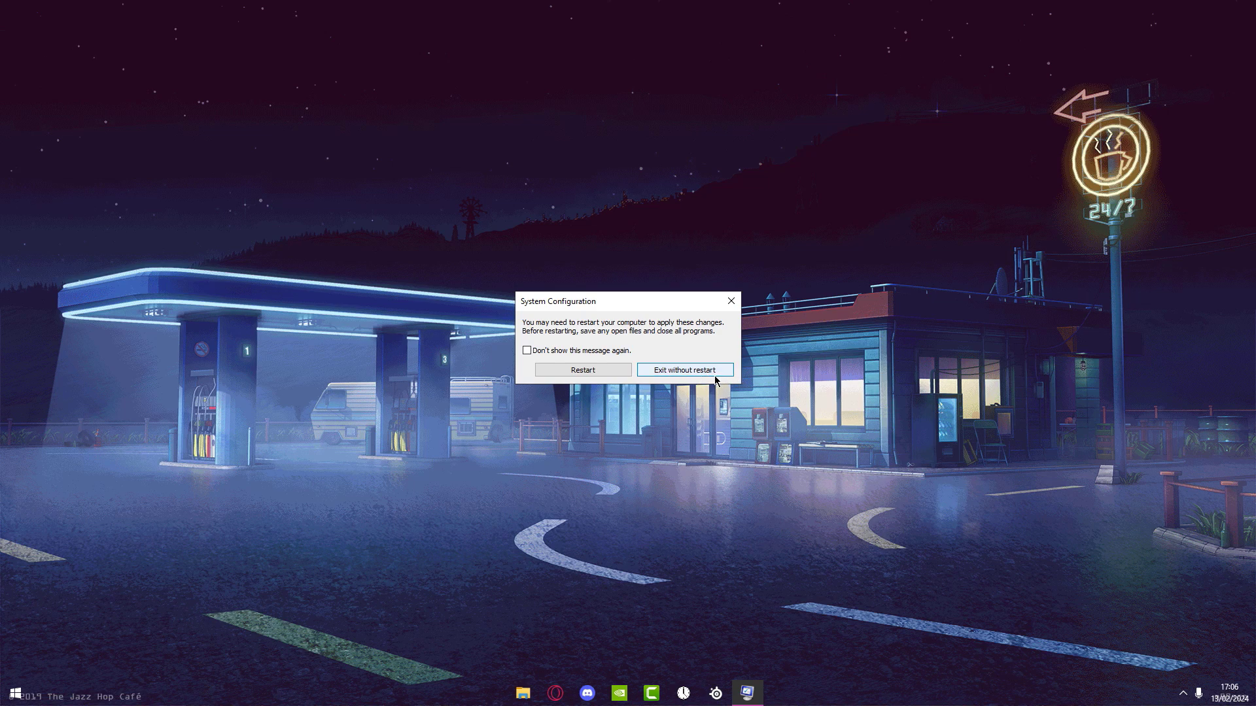
pyautogui.click(672, 371)
pyautogui.click(703, 371)
pyautogui.click(705, 370)
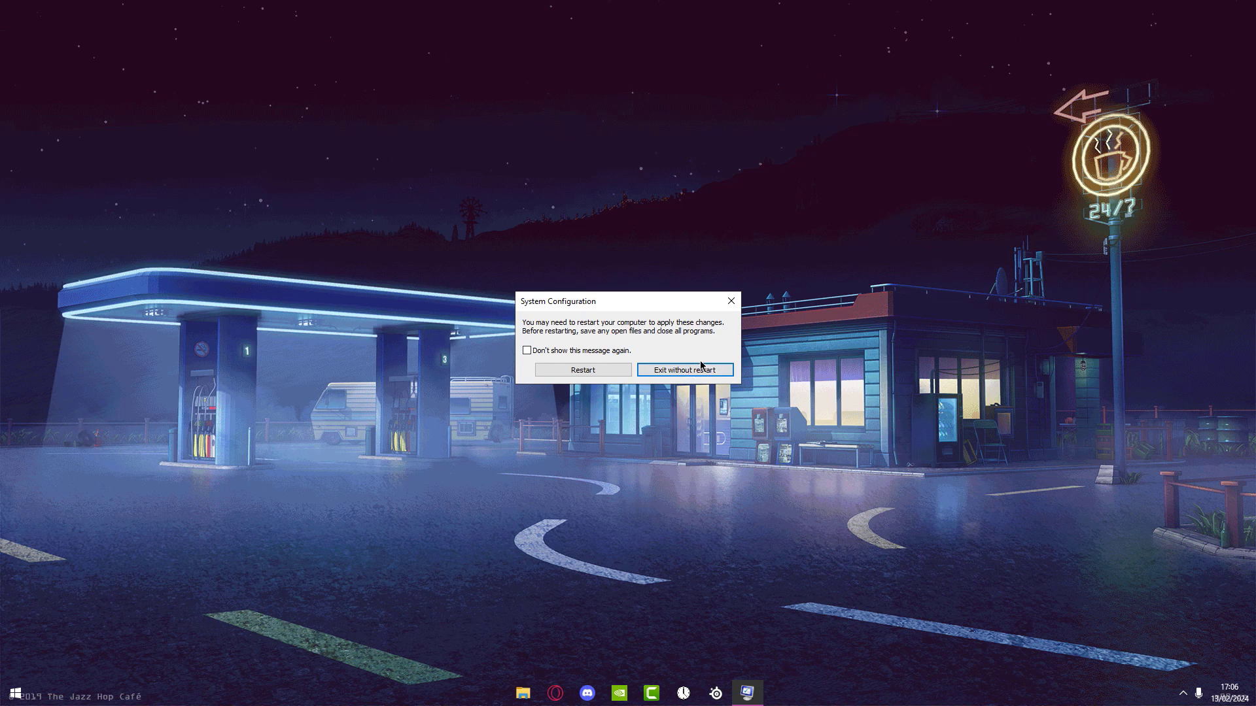
pyautogui.click(715, 371)
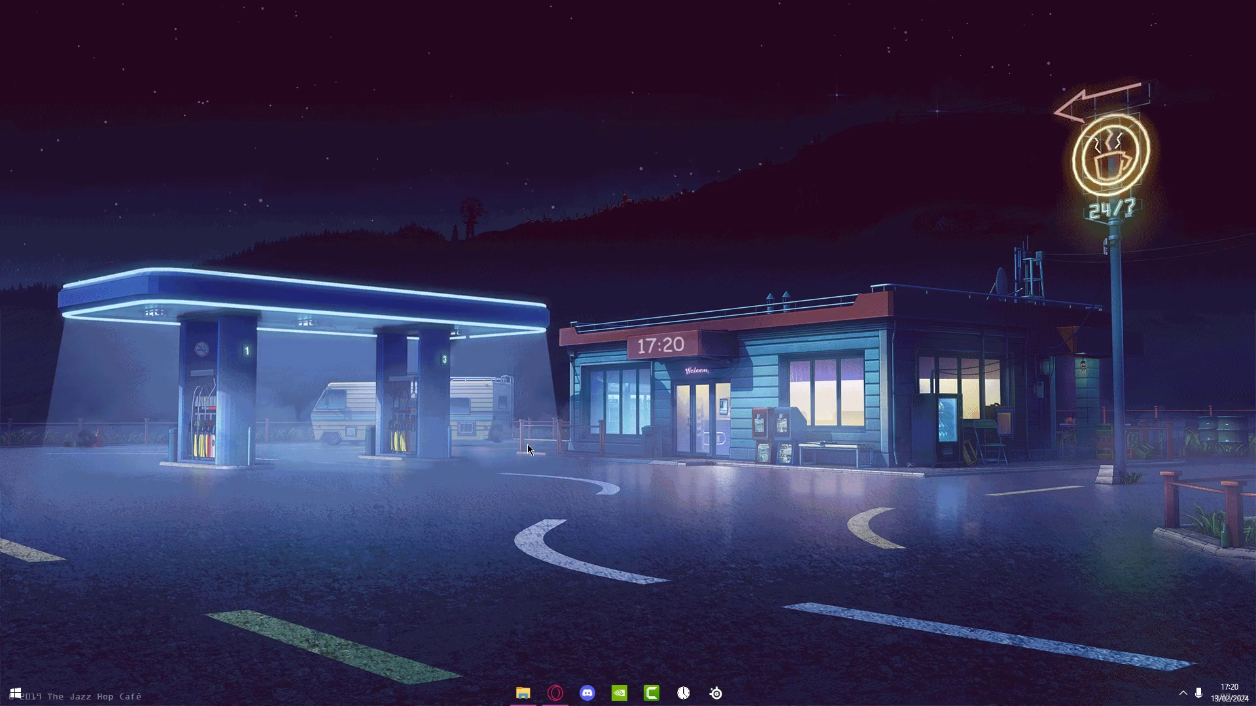
pyautogui.press('super')
pyautogui.write('display')
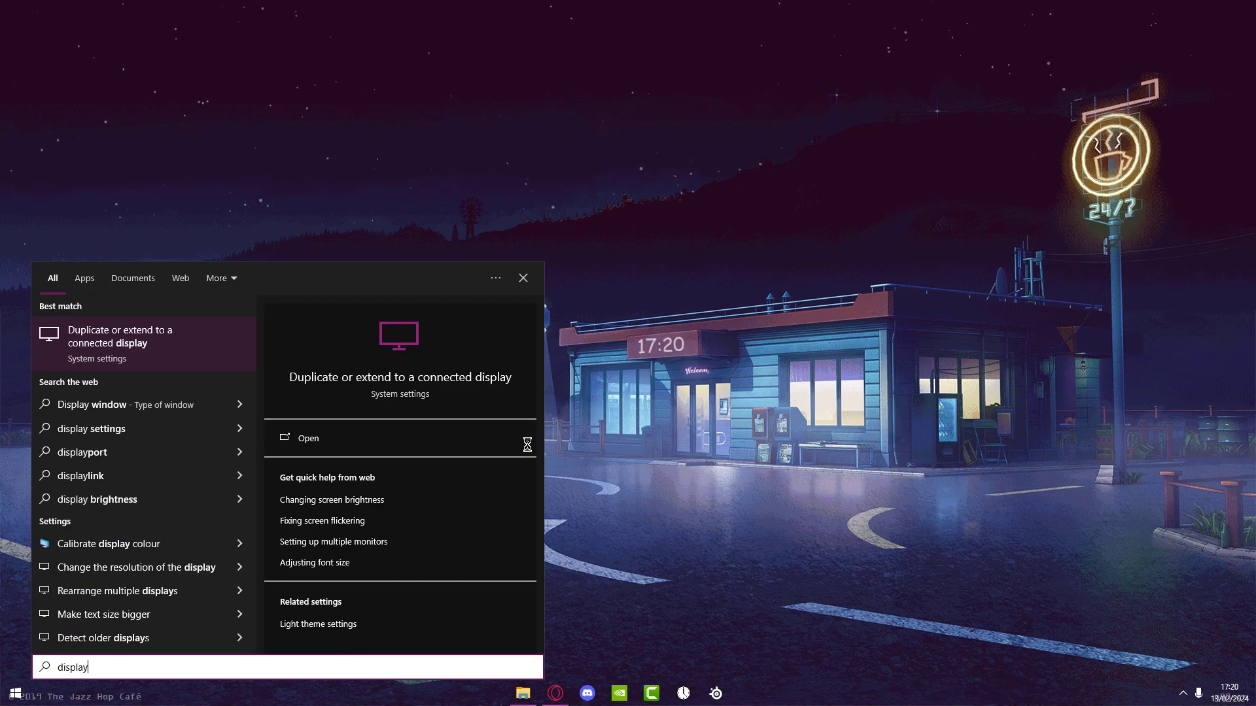
pyautogui.press('Return')
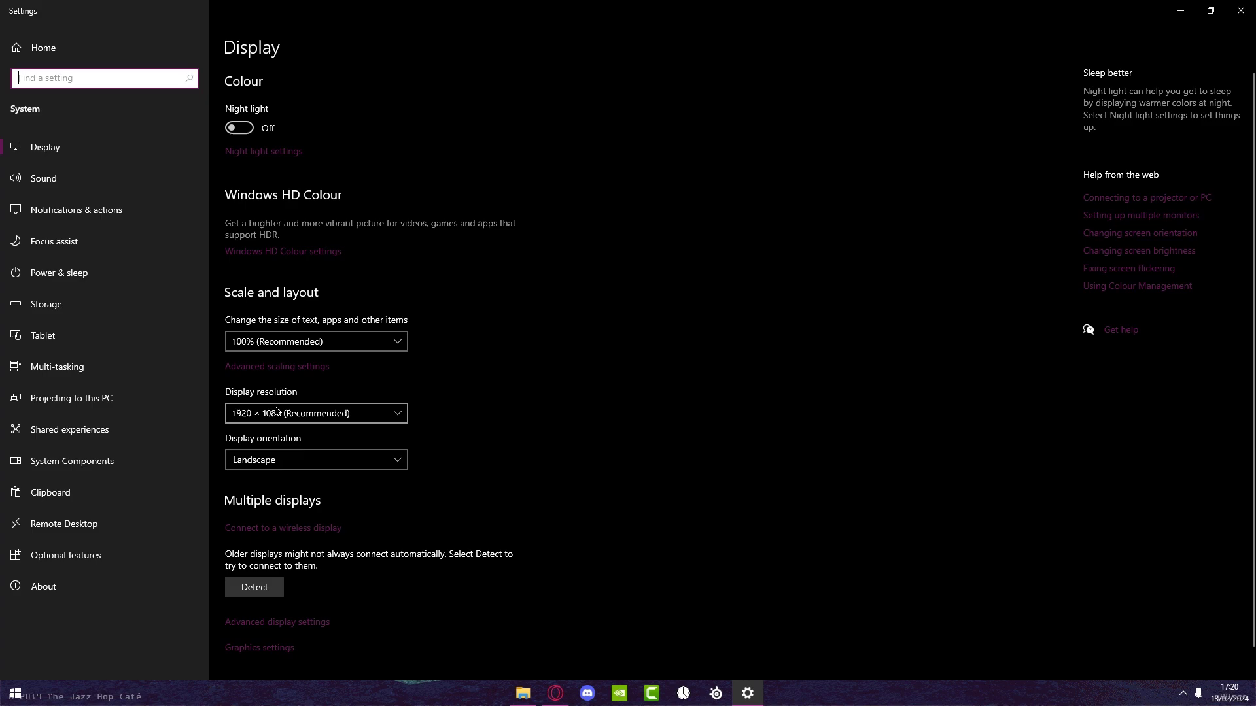
pyautogui.click(277, 424)
pyautogui.scroll(-1, 307, 536)
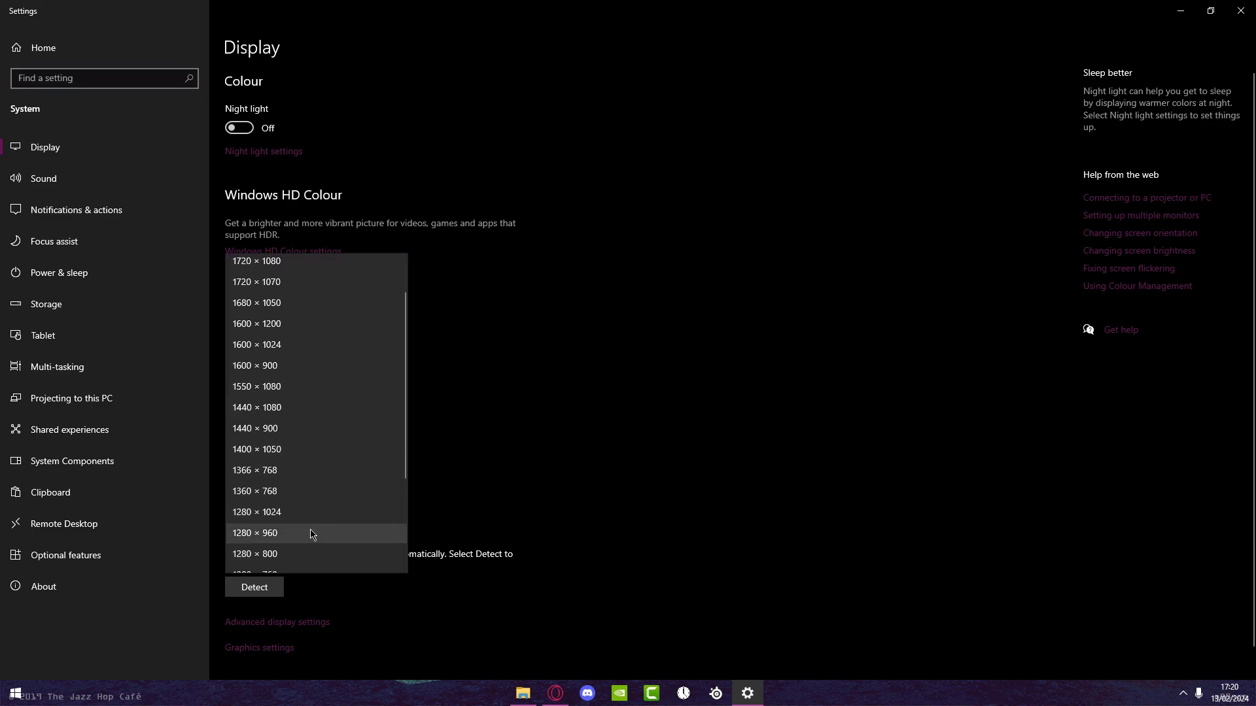
pyautogui.scroll(-1, 314, 494)
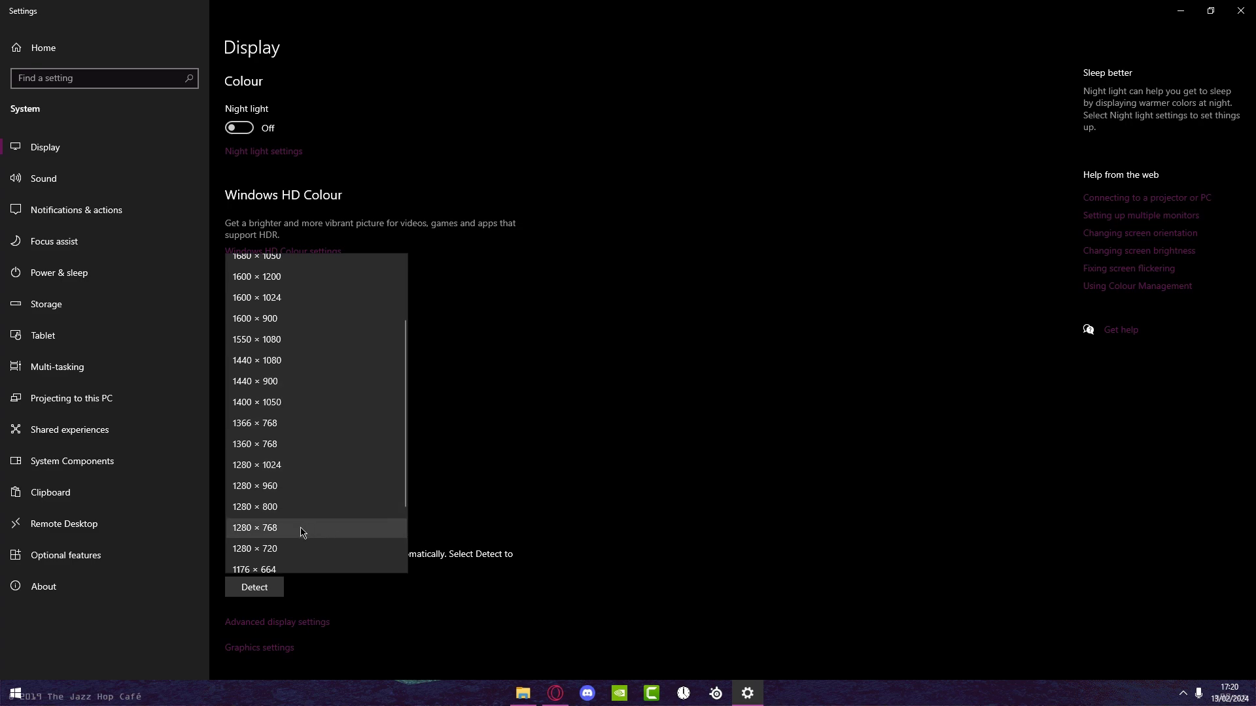
pyautogui.scroll(-2, 294, 542)
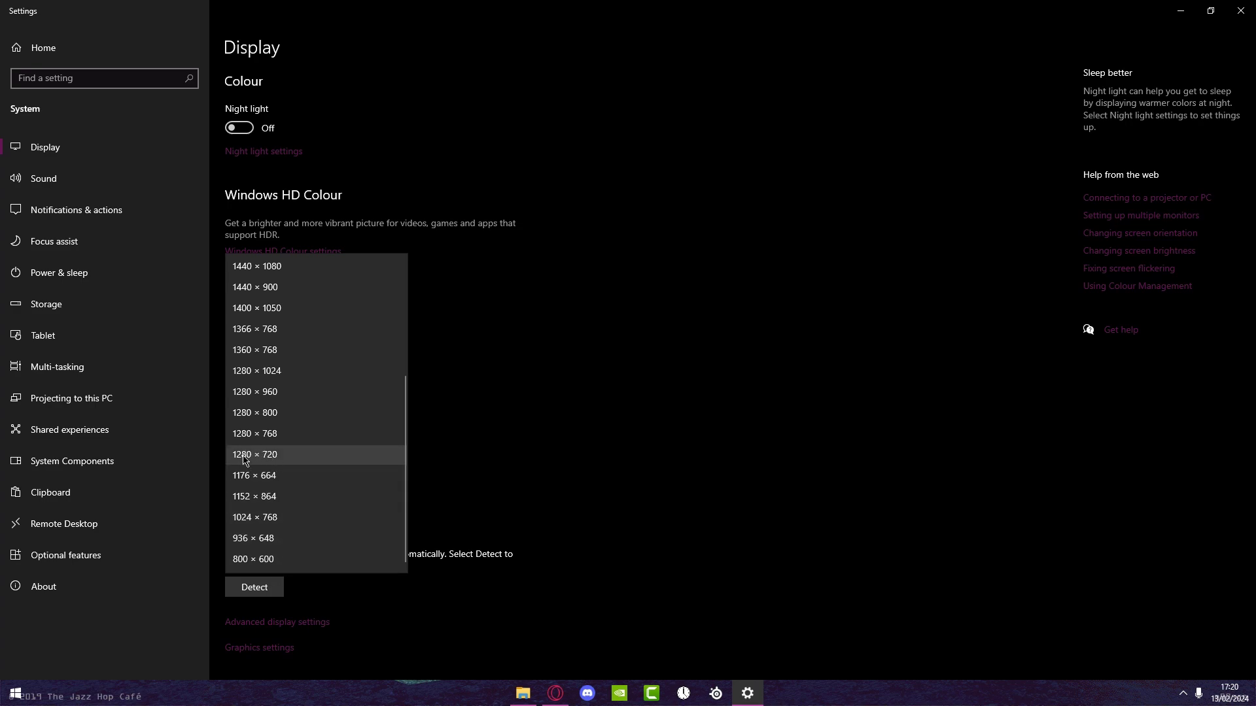
# Step: Open the NVIDIA Control Panel Create Custom Resolution dialog from the desktop menu
pyautogui.click(286, 462)
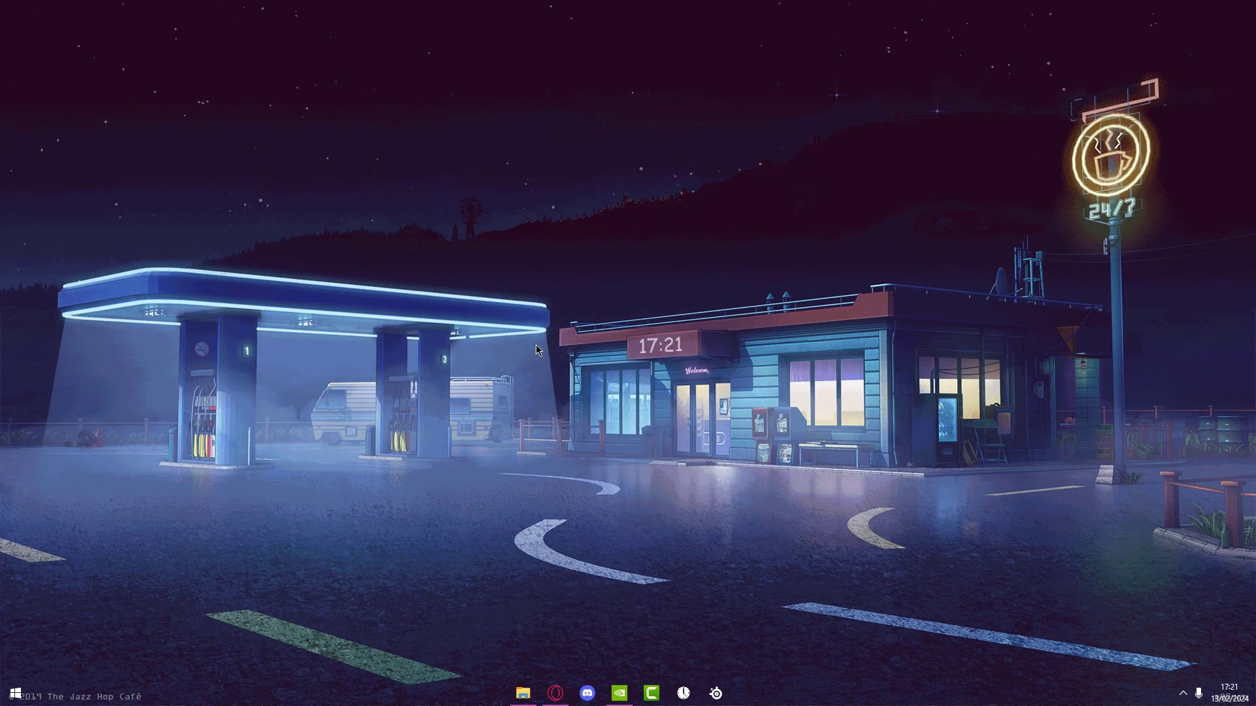
pyautogui.rightClick(553, 354)
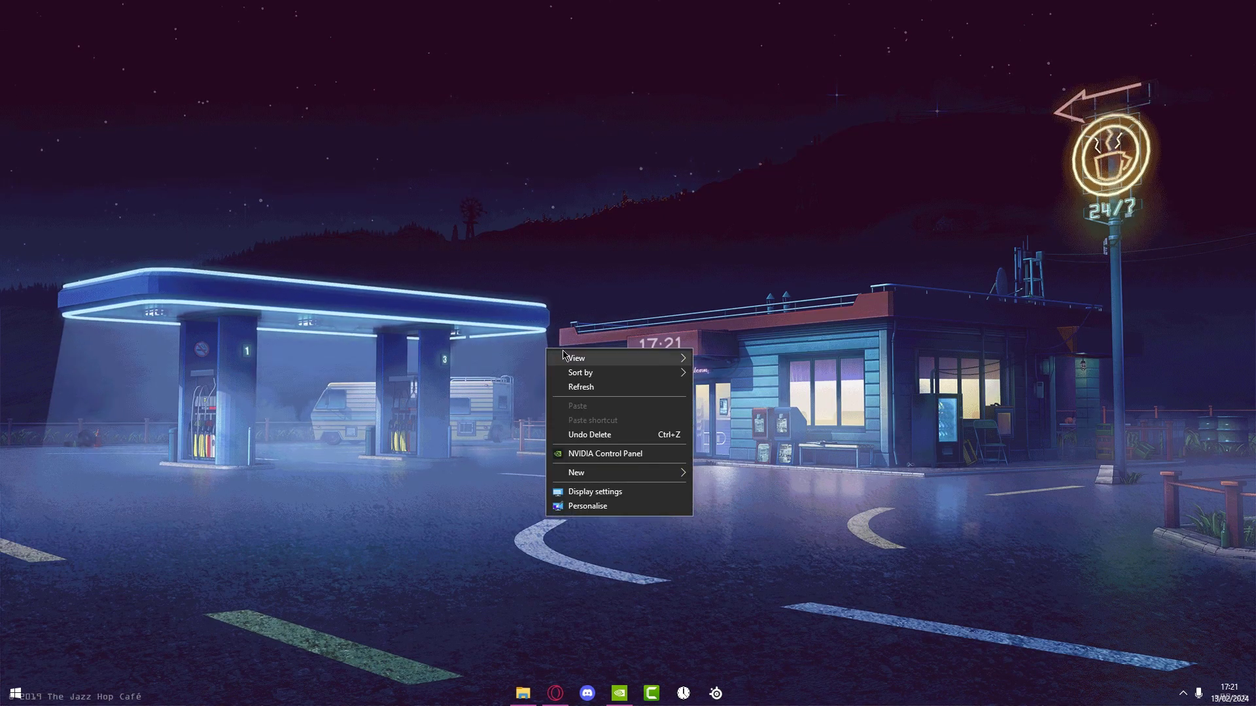
pyautogui.click(605, 453)
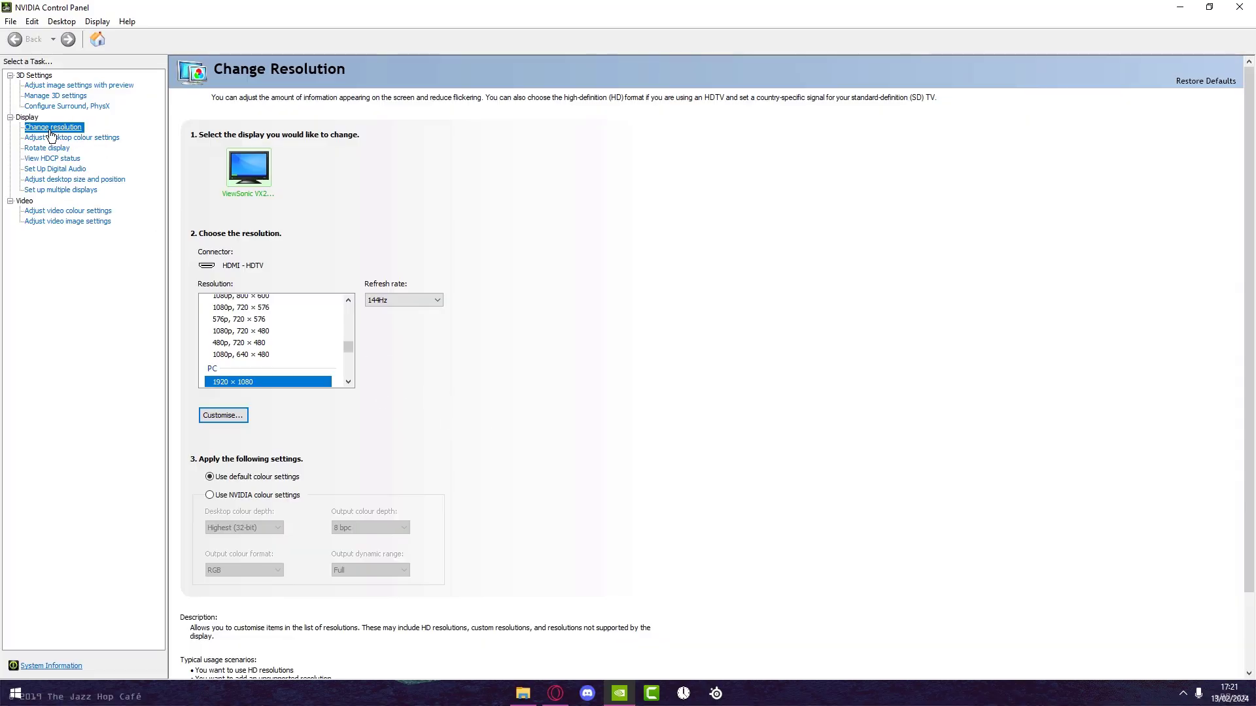
pyautogui.click(220, 416)
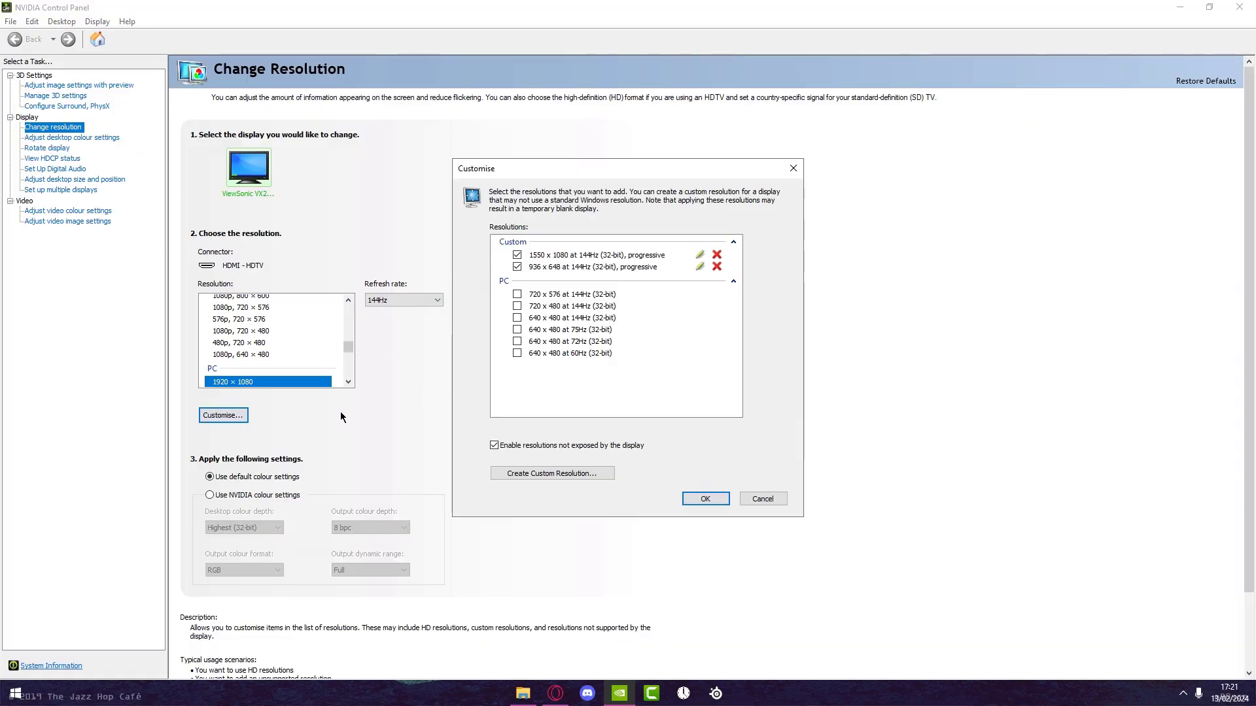
pyautogui.click(555, 475)
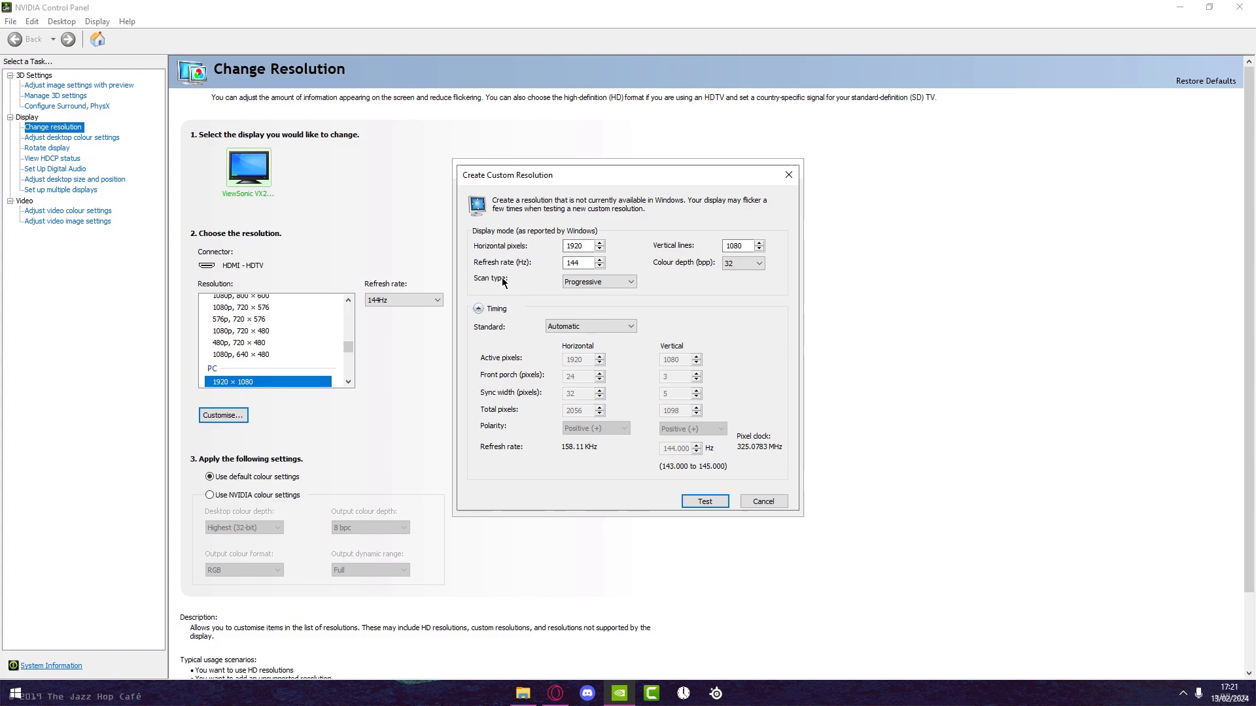
# Step: Enter a 1440 × 1080 custom resolution, test it, and dismiss the duplicate warning
pyautogui.doubleClick(573, 245)
pyautogui.write('17')
pyautogui.doubleClick(575, 246)
pyautogui.write('1')
pyautogui.doubleClick(746, 248)
pyautogui.doubleClick(566, 244)
pyautogui.write('1')
pyautogui.press('Tab')
pyautogui.write('1050')
pyautogui.hotkey('shift', 'Tab')
pyautogui.write('14')
pyautogui.press('Tab')
pyautogui.write('1080')
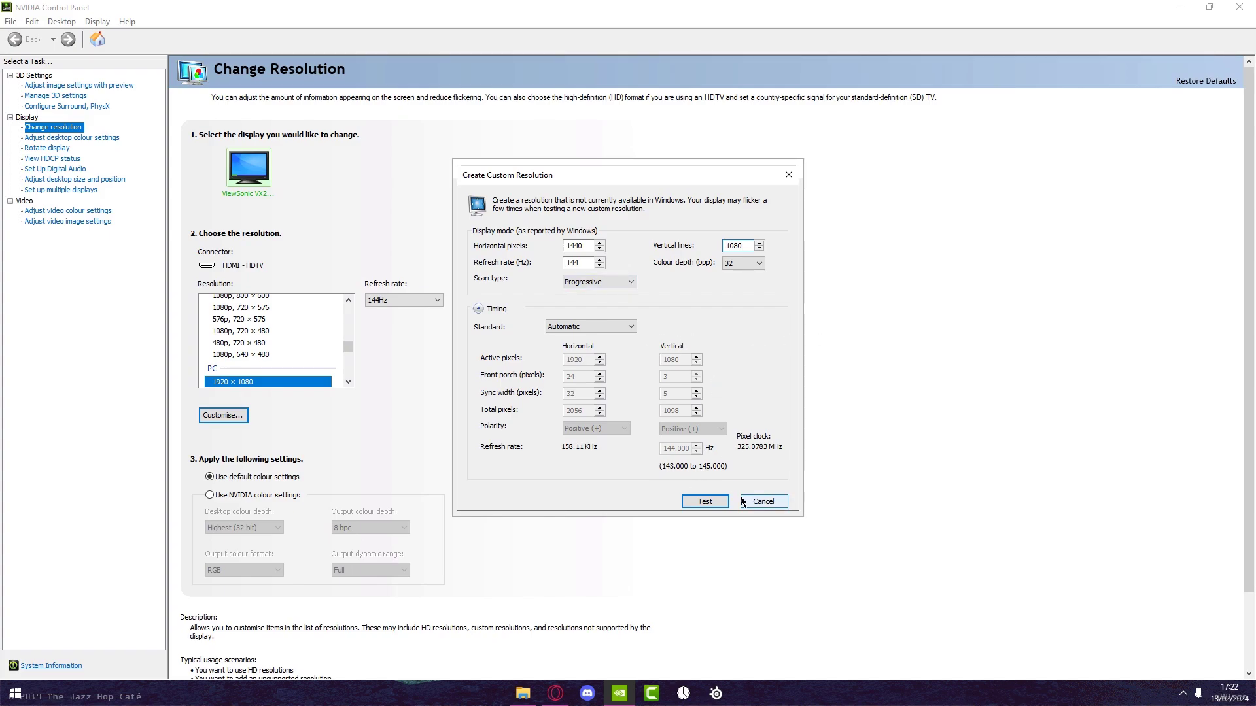
pyautogui.click(717, 508)
pyautogui.press('Return')
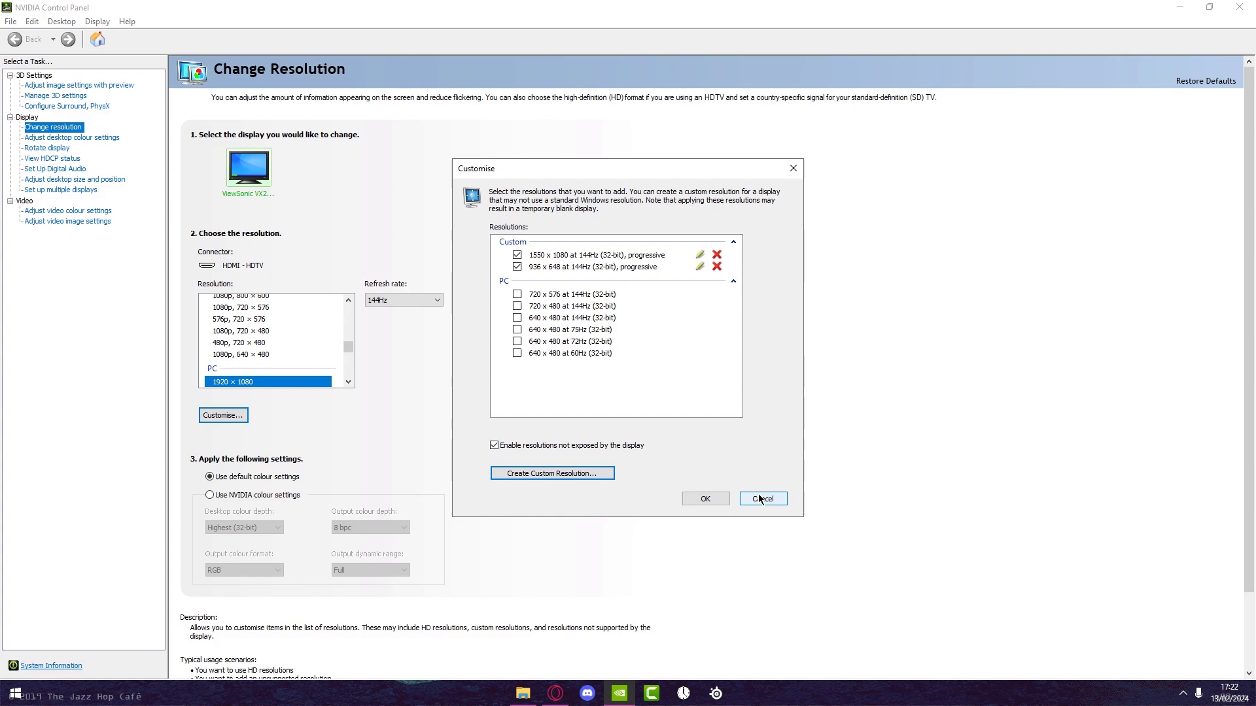
# Step: Close the custom resolutions list and select the custom 1550 × 1080 progressive resolution
pyautogui.click(703, 499)
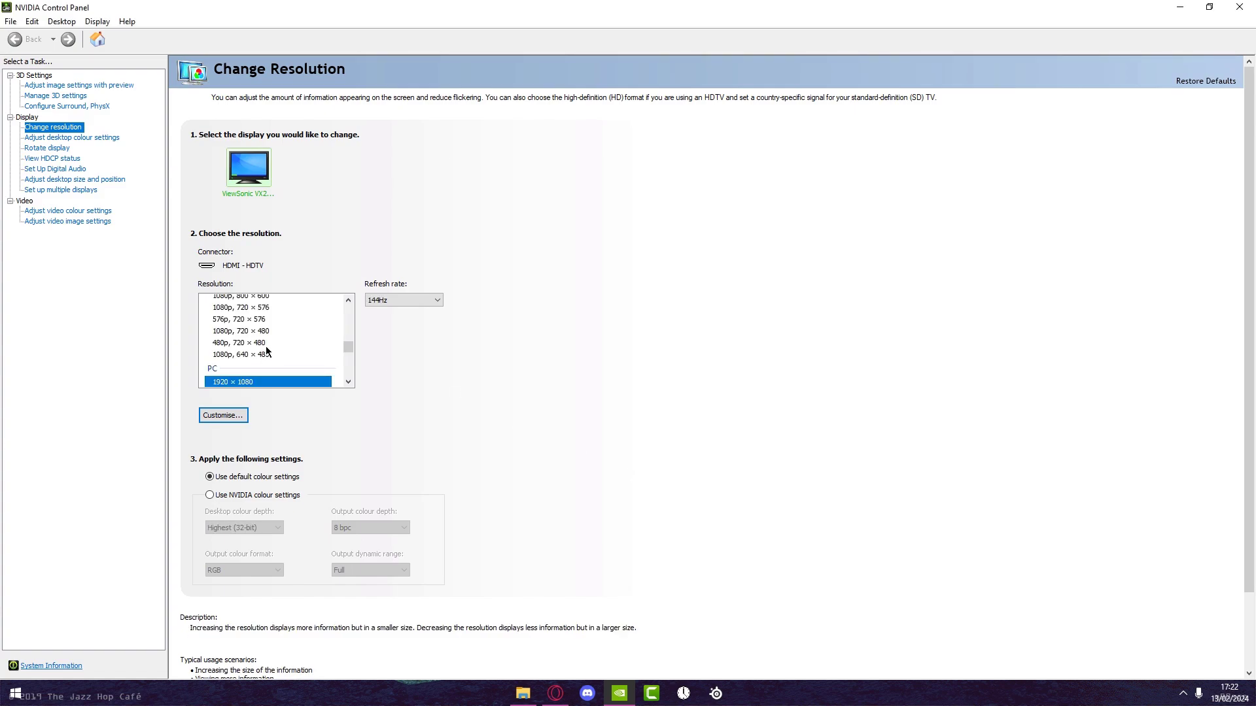
pyautogui.scroll(-3, 297, 335)
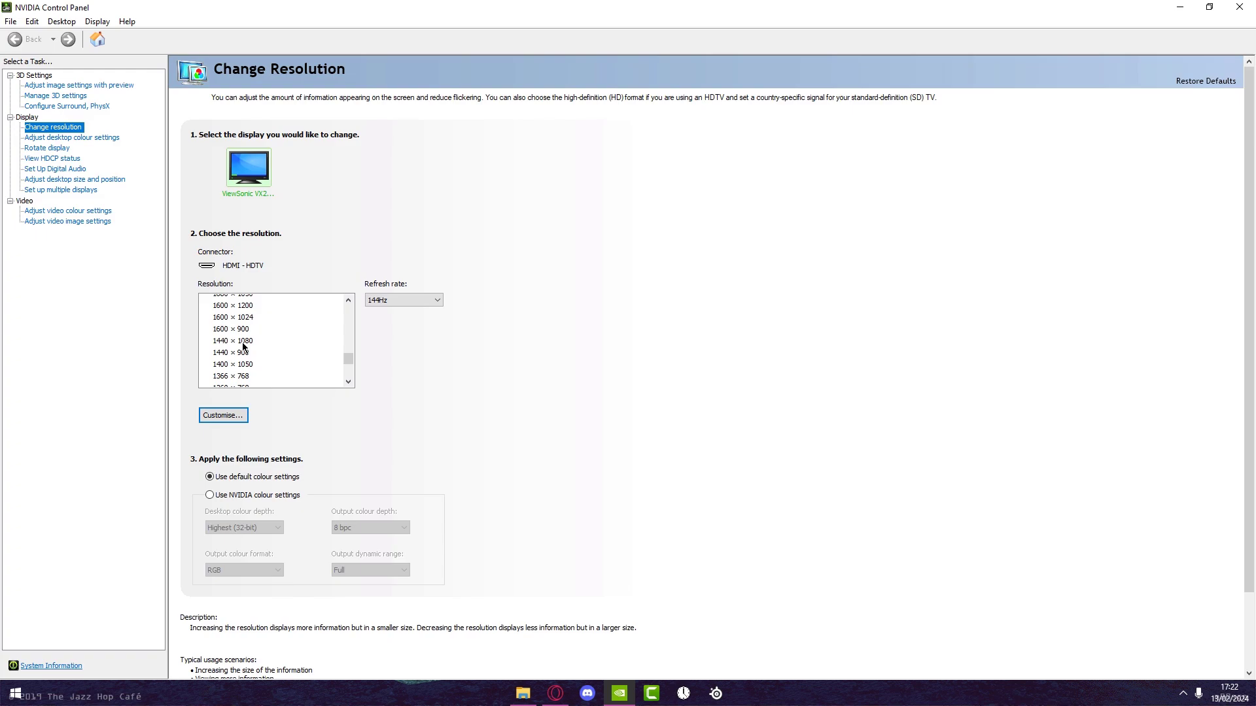
pyautogui.click(268, 342)
pyautogui.click(283, 365)
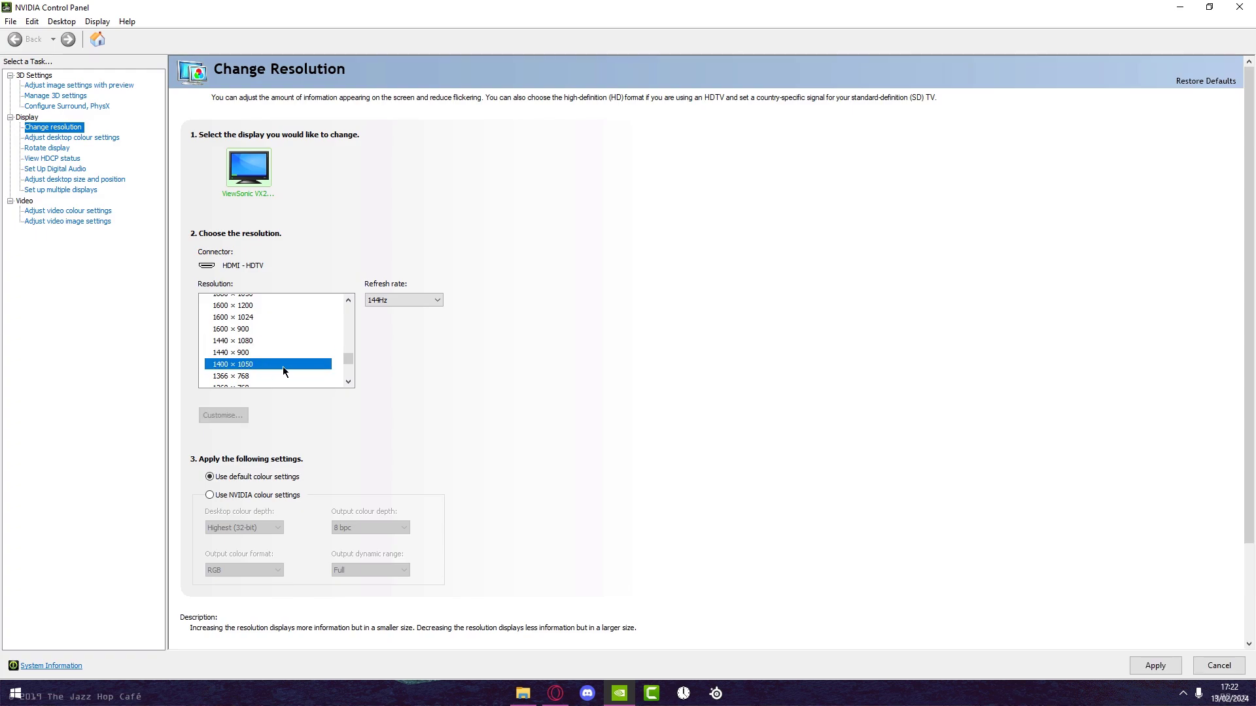
pyautogui.scroll(-3, 288, 363)
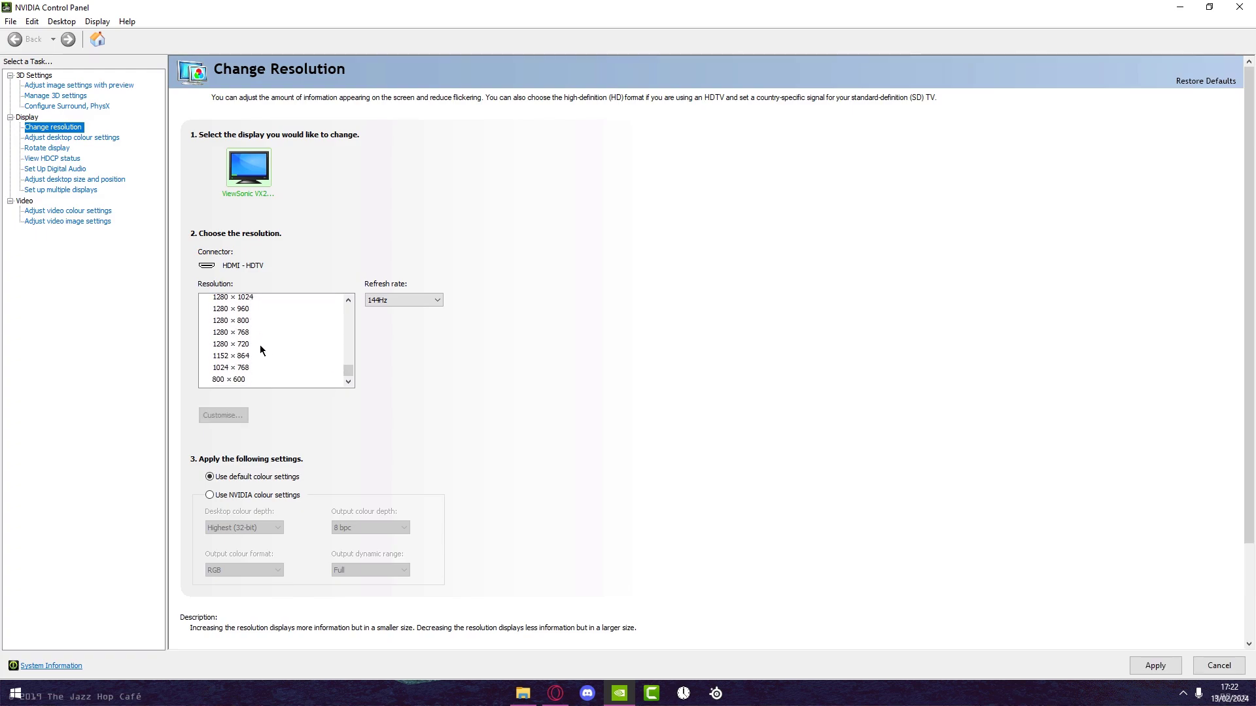
pyautogui.scroll(4, 258, 355)
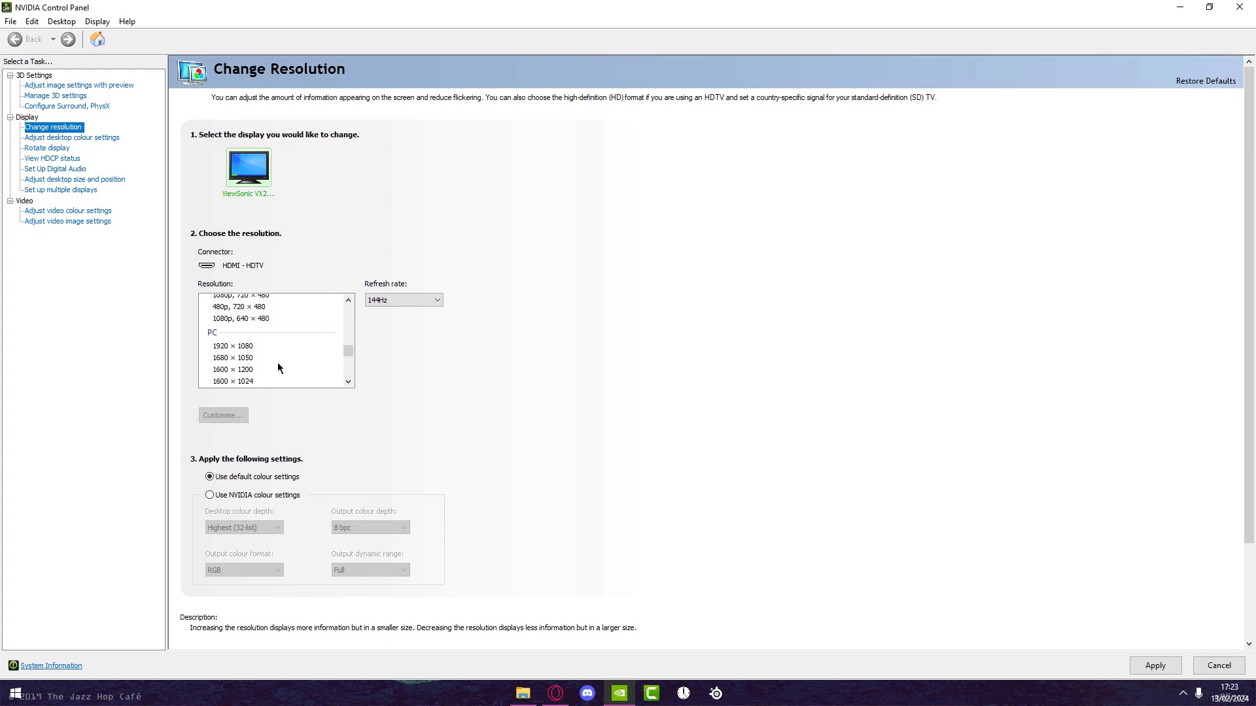
pyautogui.scroll(6, 252, 339)
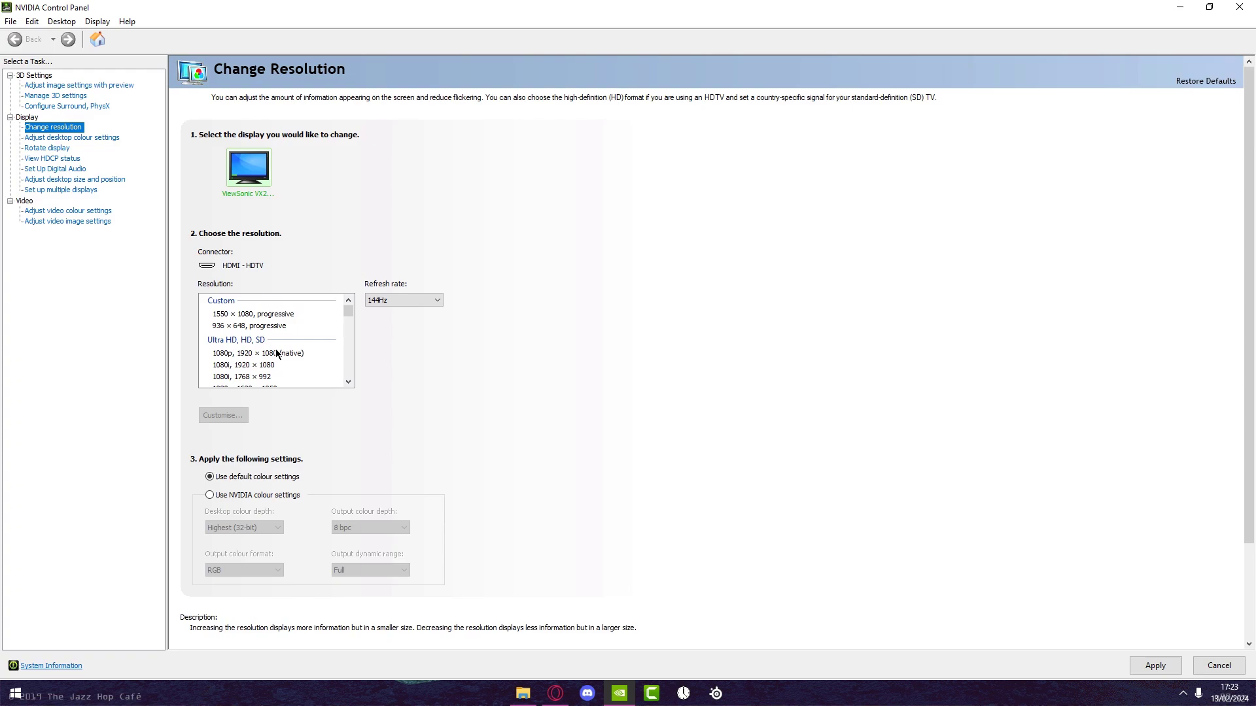
pyautogui.click(244, 314)
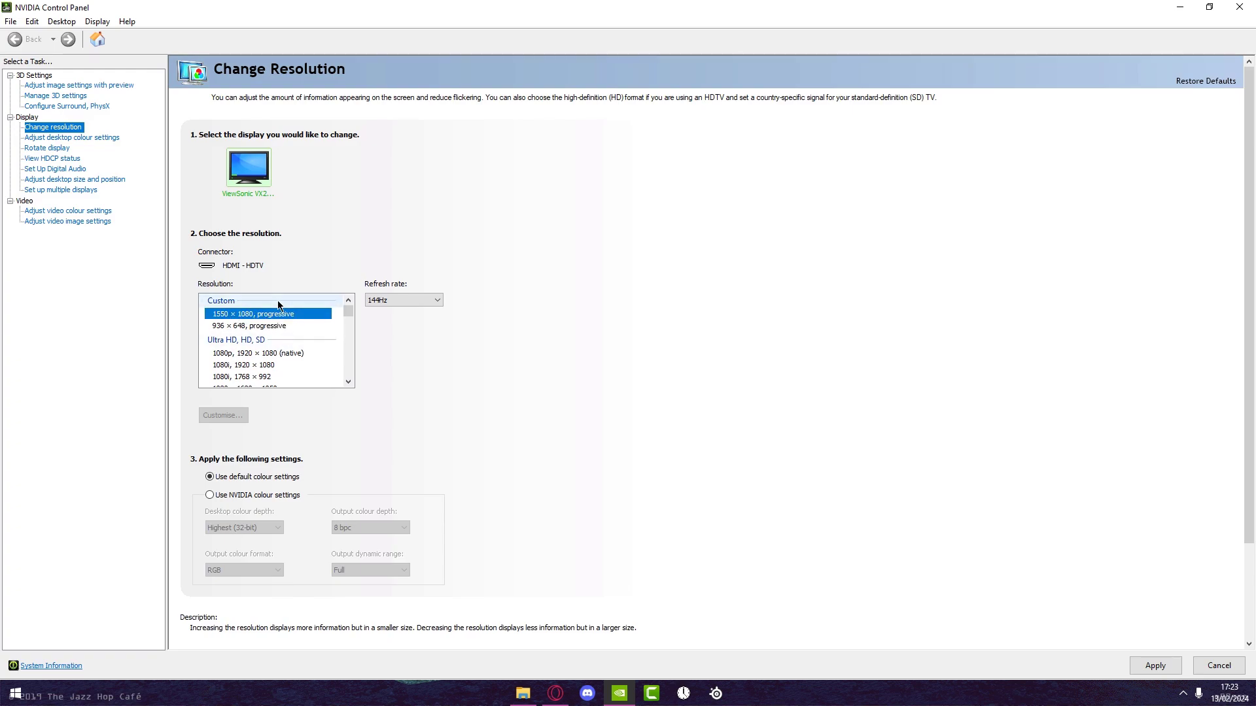